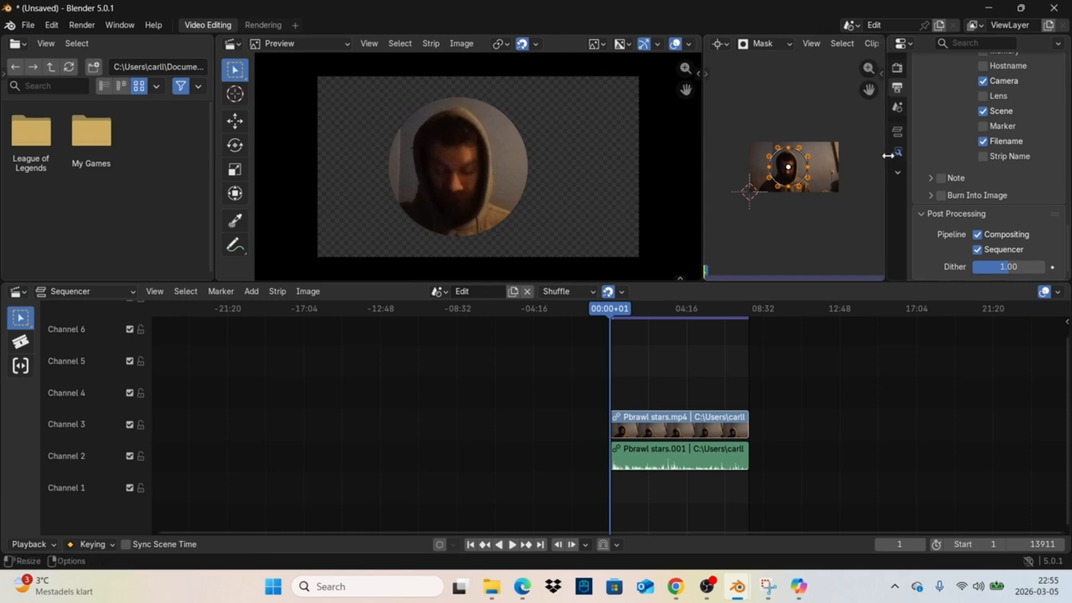
Step: Set the output color mode to RGBA for the video render
{"action": "scroll", "coordinate": [985, 151], "scroll_direction": "up", "scroll_amount": 12}
{"action": "scroll", "coordinate": [986, 151], "scroll_direction": "up", "scroll_amount": 10}
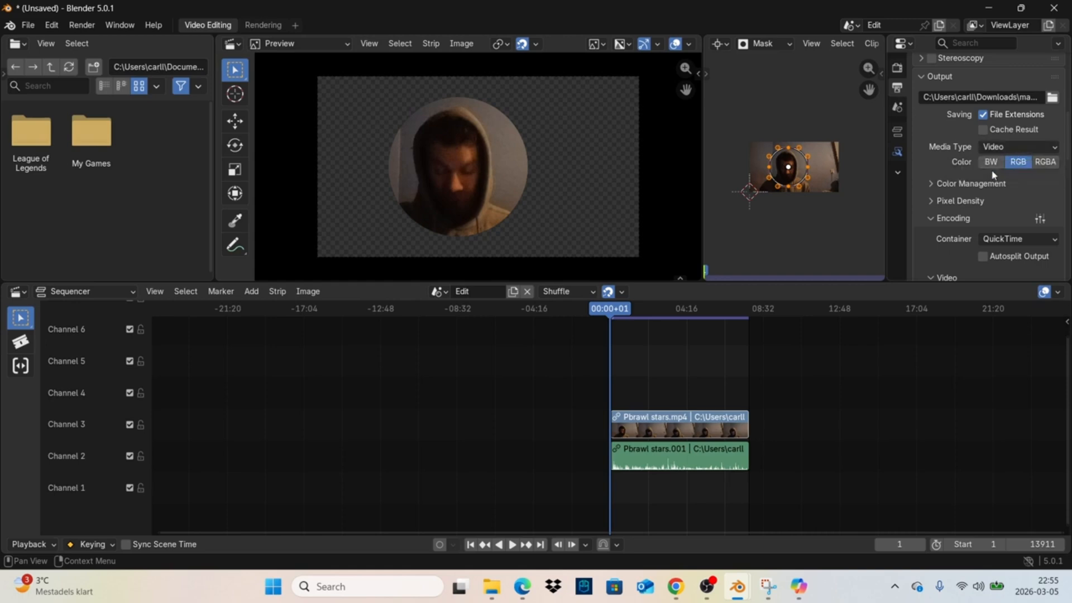
{"action": "left_click", "coordinate": [1038, 165]}
Step: Check the container choice of QuickTime and the video codec choice of QuickTime Animation in the encoding settings
{"action": "scroll", "coordinate": [1033, 183], "scroll_direction": "down", "scroll_amount": 2}
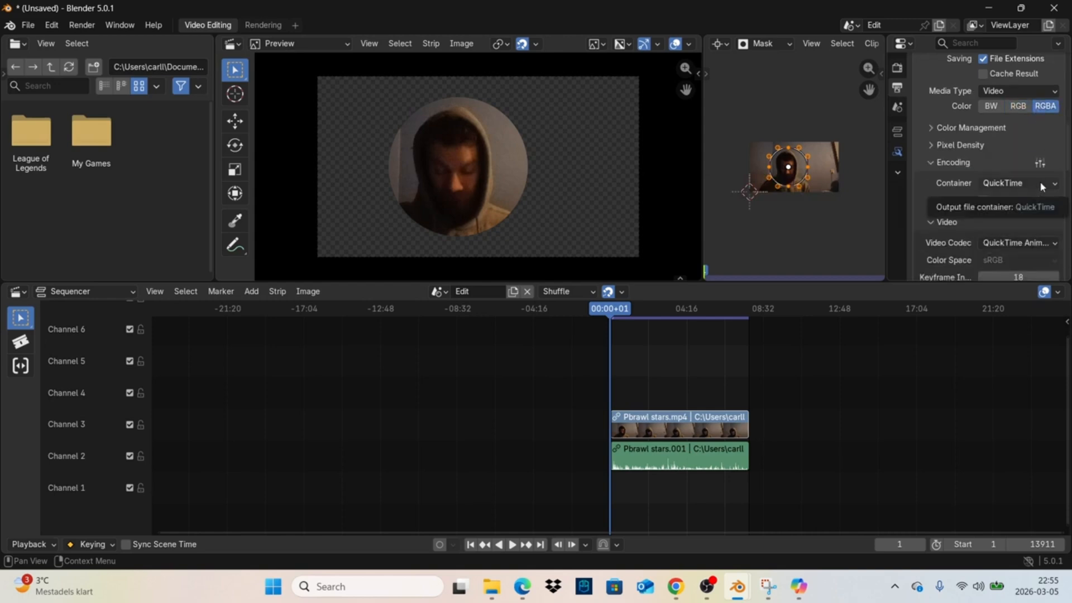
{"action": "left_click", "coordinate": [1033, 184]}
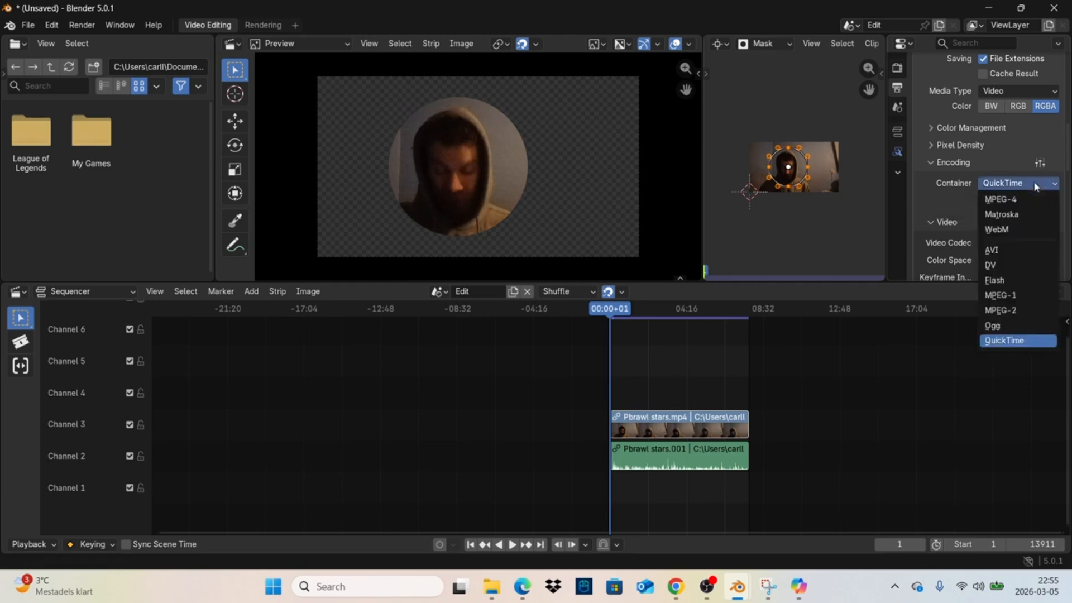
{"action": "left_click", "coordinate": [1033, 182]}
{"action": "scroll", "coordinate": [1033, 181], "scroll_direction": "down", "scroll_amount": 3}
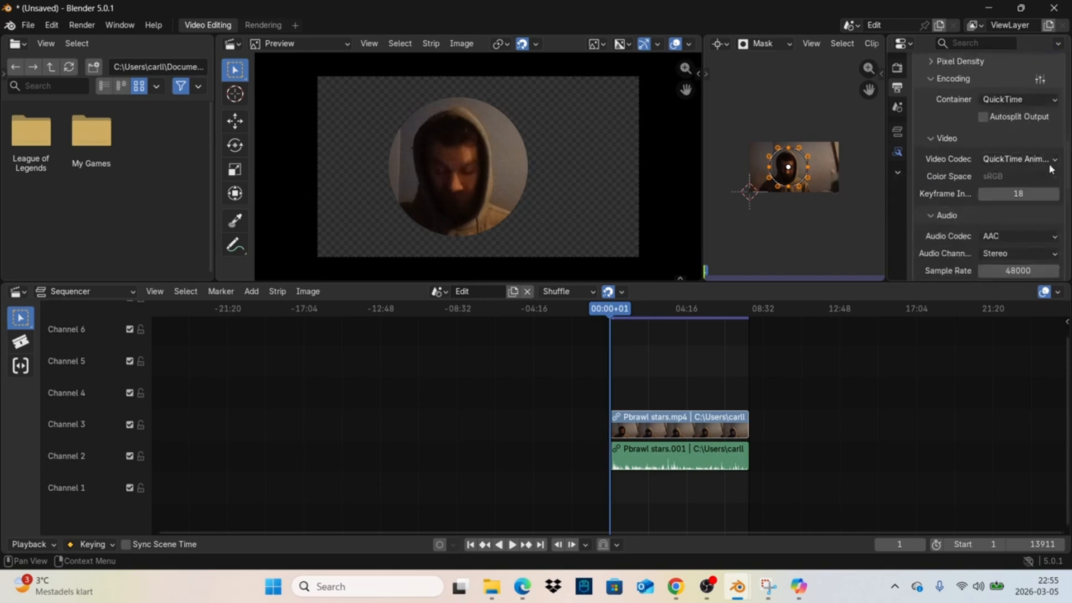
{"action": "left_click", "coordinate": [1038, 161]}
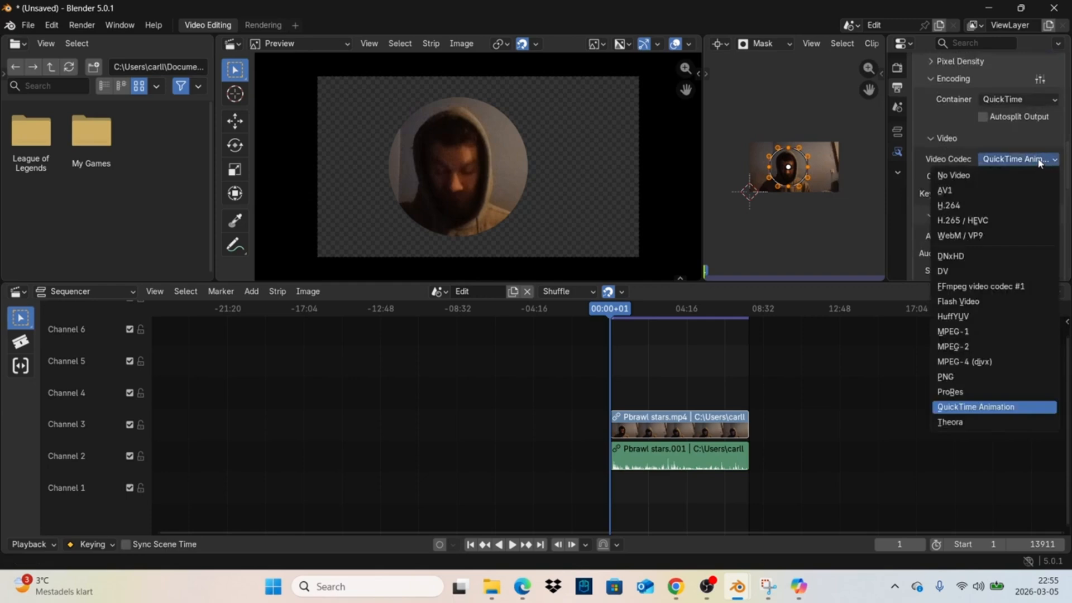
{"action": "left_click", "coordinate": [1039, 162]}
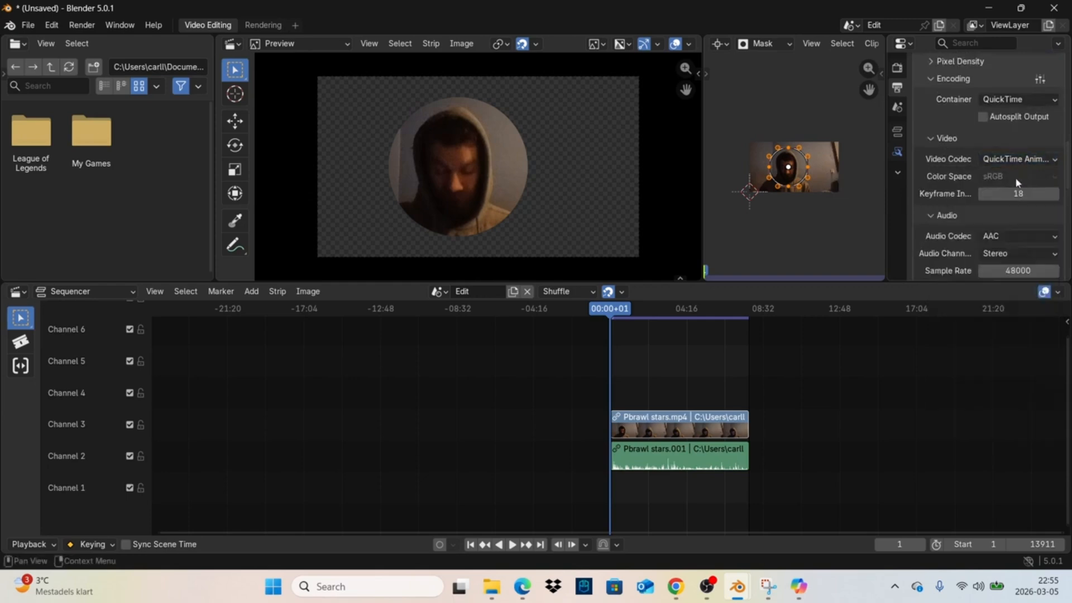
Step: Review the frame rate, frame range and color management output settings, keeping the media type as Video
{"action": "scroll", "coordinate": [1015, 176], "scroll_direction": "up", "scroll_amount": 3}
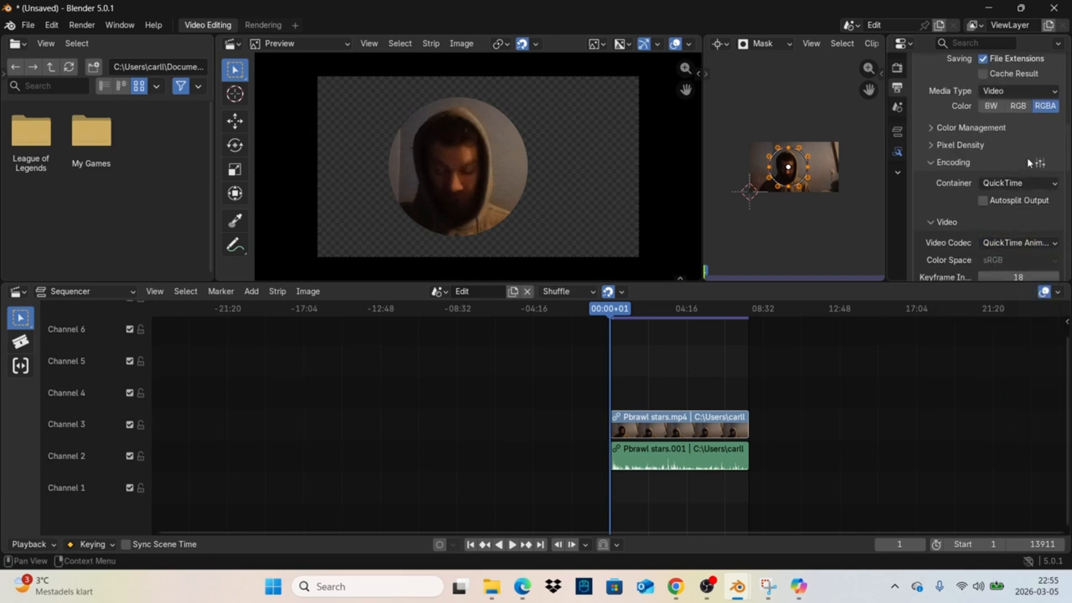
{"action": "scroll", "coordinate": [1029, 162], "scroll_direction": "up", "scroll_amount": 3}
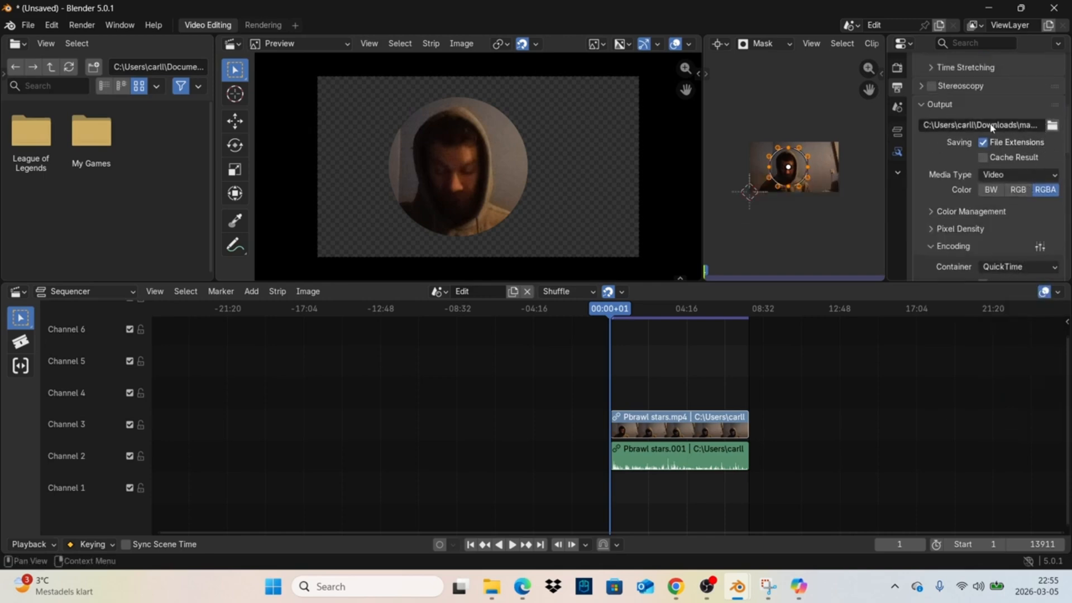
{"action": "scroll", "coordinate": [990, 128], "scroll_direction": "up", "scroll_amount": 6}
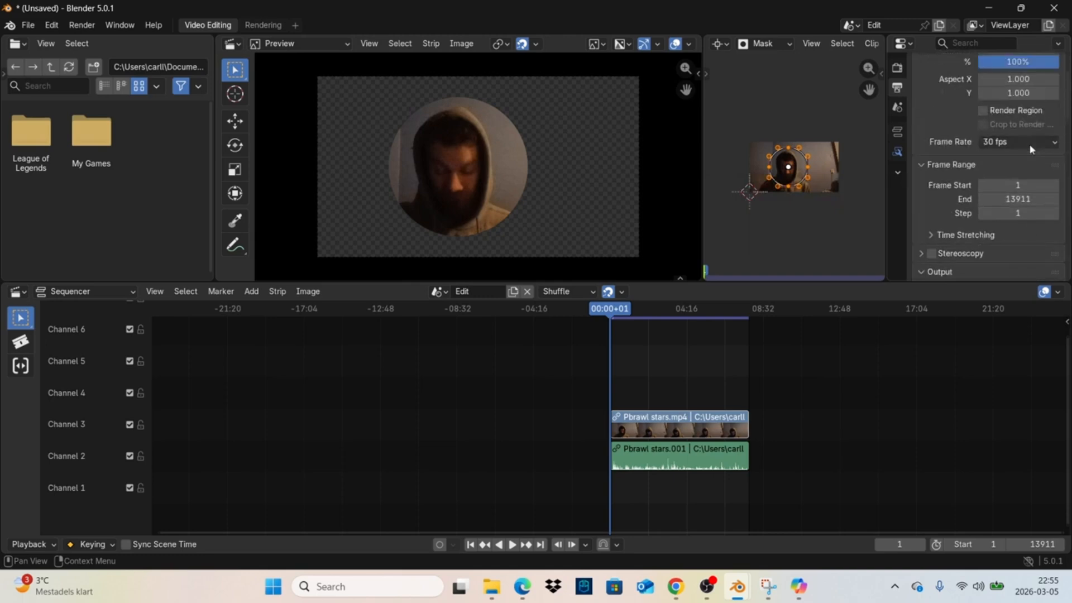
{"action": "scroll", "coordinate": [1029, 144], "scroll_direction": "up", "scroll_amount": 2}
{"action": "scroll", "coordinate": [1030, 144], "scroll_direction": "down", "scroll_amount": 6}
{"action": "scroll", "coordinate": [1032, 201], "scroll_direction": "down", "scroll_amount": 2}
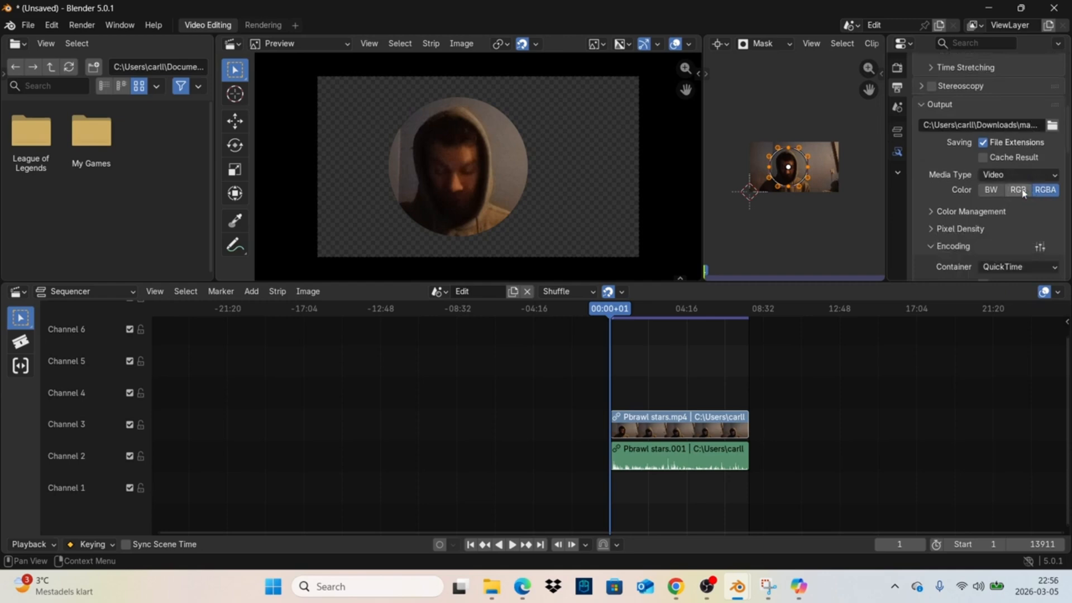
{"action": "left_click", "coordinate": [1043, 175]}
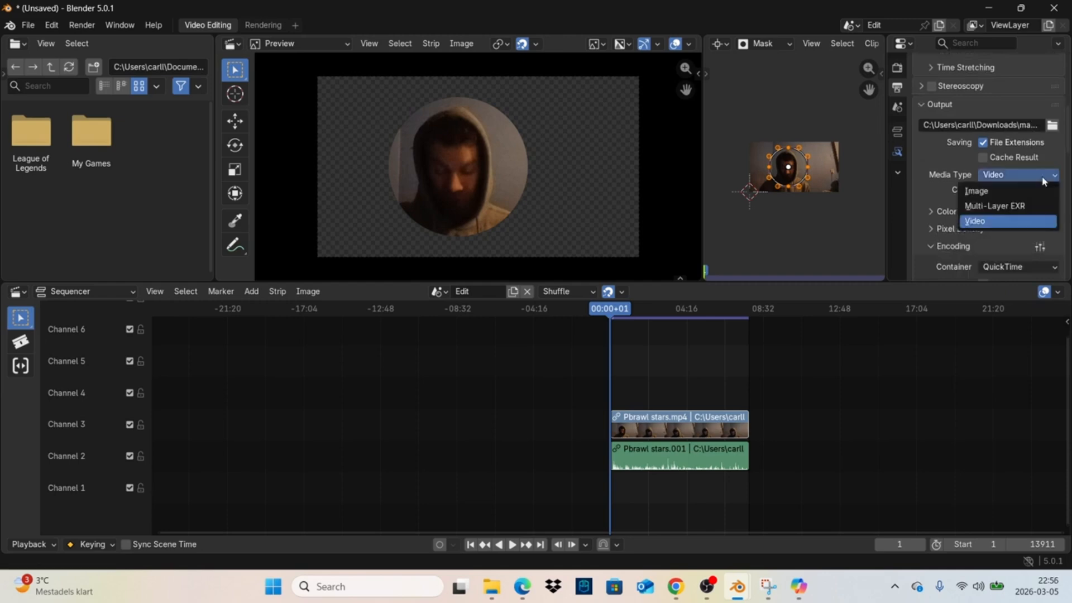
{"action": "left_click", "coordinate": [1040, 226]}
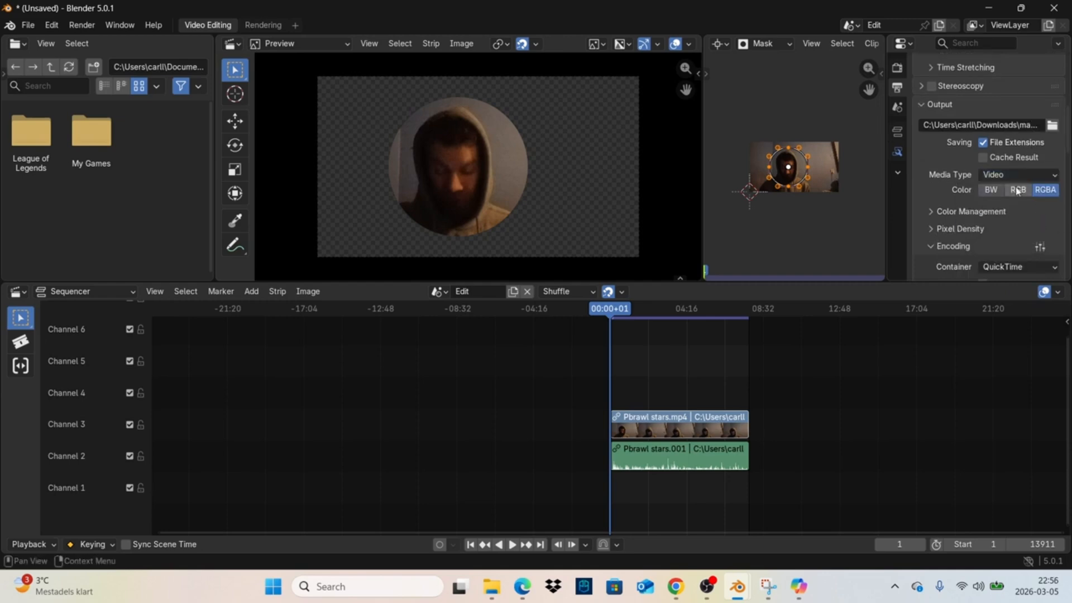
{"action": "left_click", "coordinate": [985, 213]}
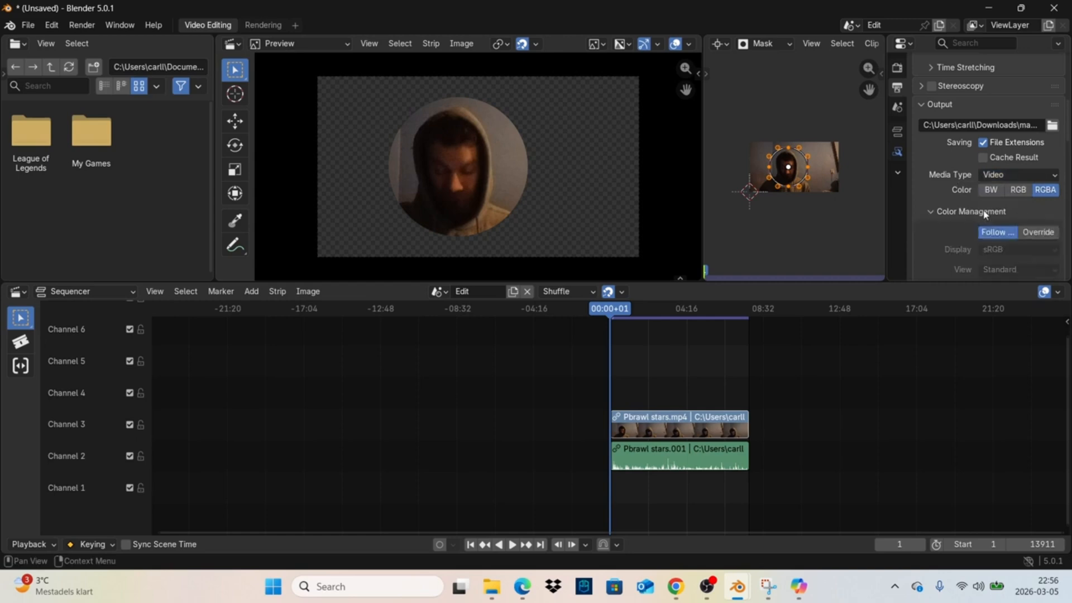
{"action": "left_click", "coordinate": [984, 213]}
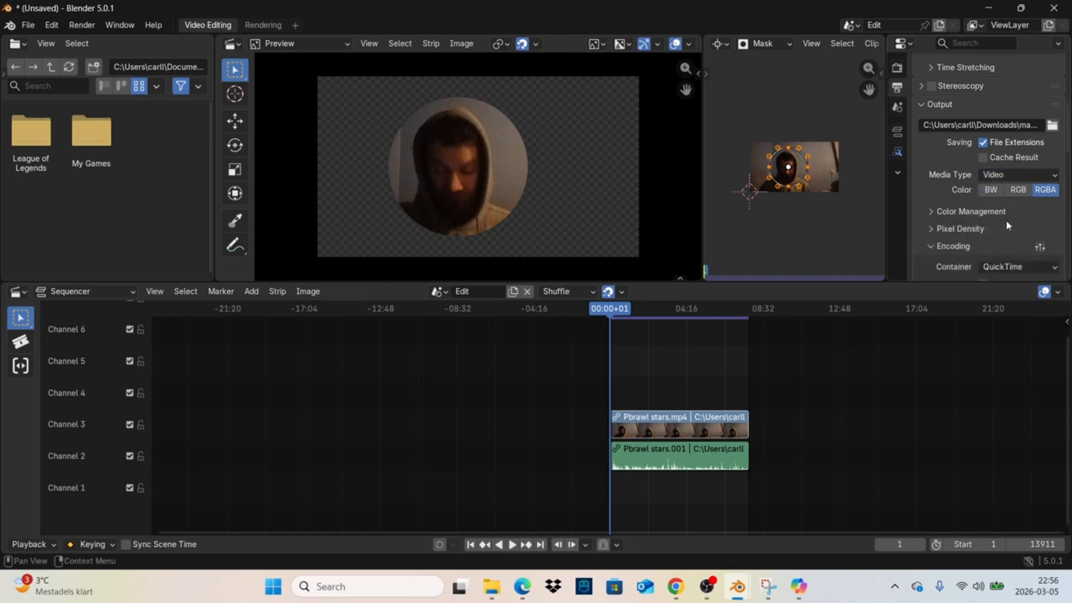
Step: Review the audio encoding settings and the available audio codecs, keeping AAC
{"action": "scroll", "coordinate": [983, 240], "scroll_direction": "down", "scroll_amount": 1}
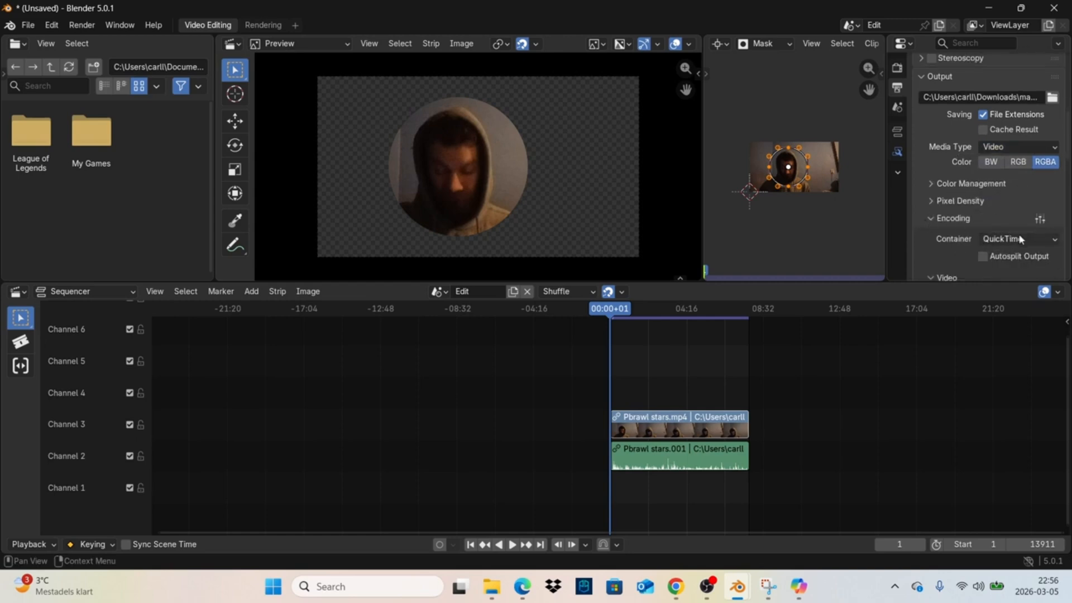
{"action": "scroll", "coordinate": [1020, 238], "scroll_direction": "down", "scroll_amount": 3}
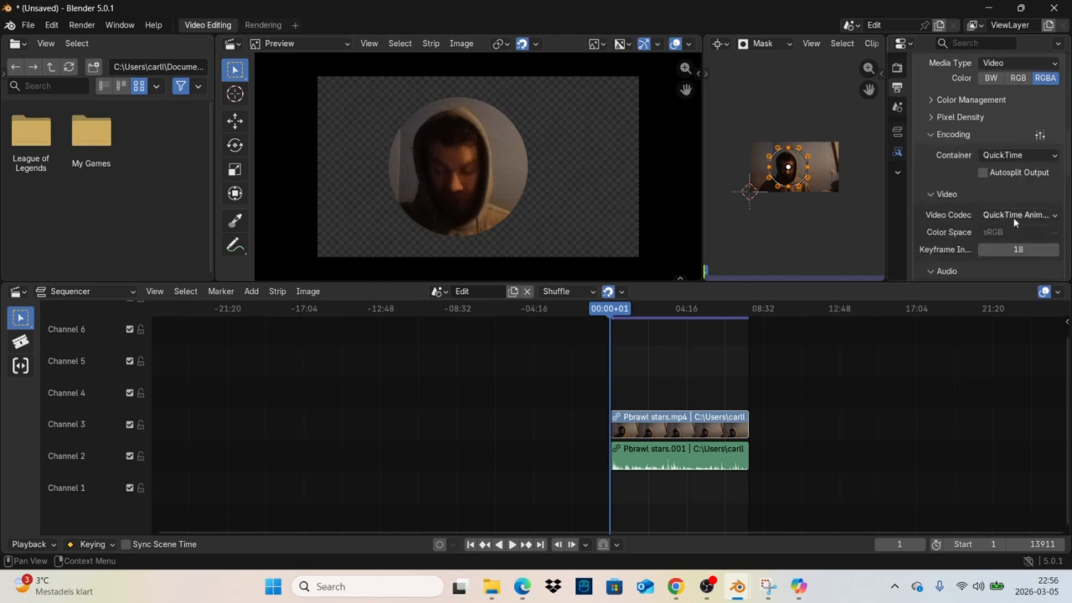
{"action": "scroll", "coordinate": [1012, 220], "scroll_direction": "down", "scroll_amount": 3}
{"action": "scroll", "coordinate": [1033, 195], "scroll_direction": "down", "scroll_amount": 2}
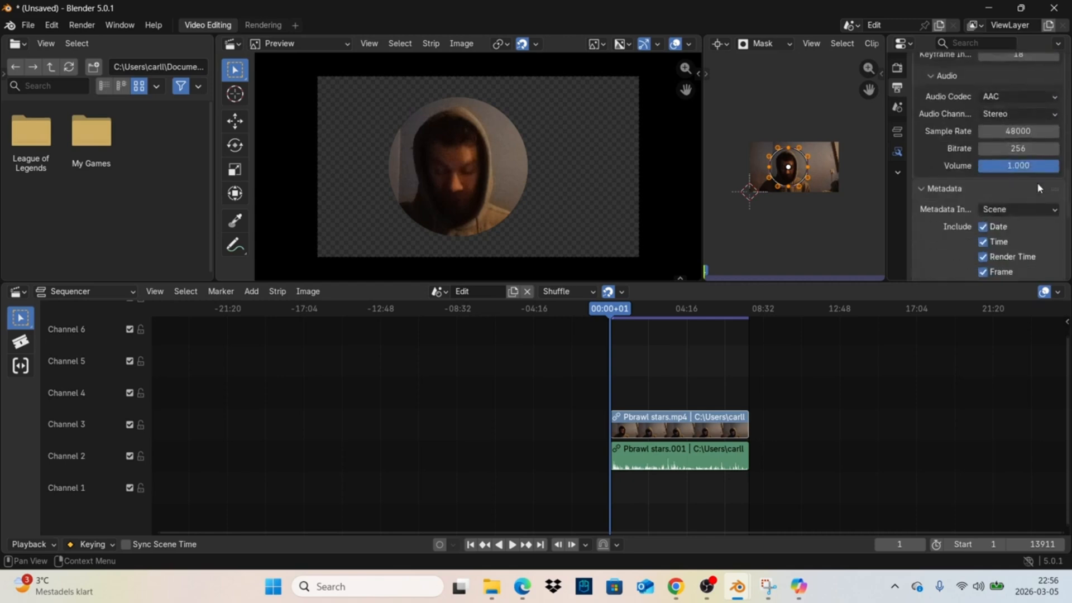
{"action": "left_click", "coordinate": [1005, 96]}
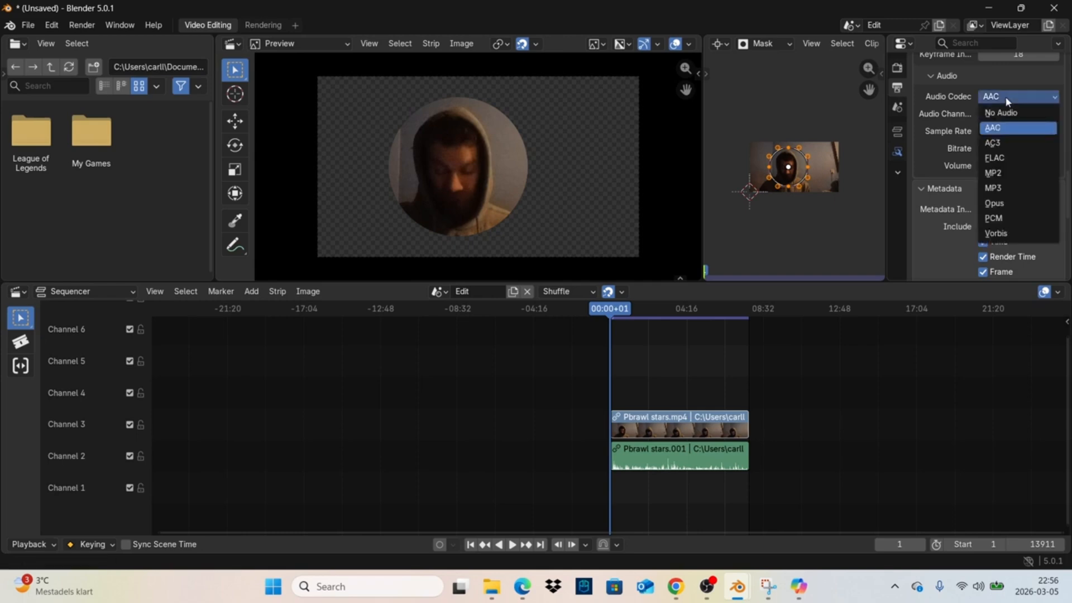
{"action": "left_click", "coordinate": [1004, 96]}
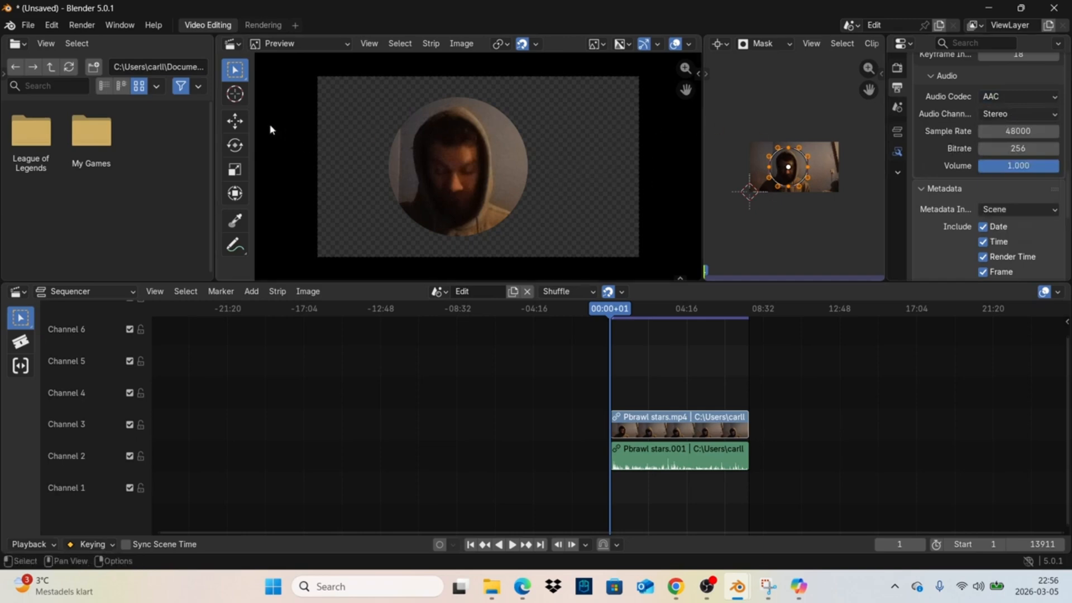
Step: Render the masked video sequence as an animation
{"action": "left_click", "coordinate": [28, 26]}
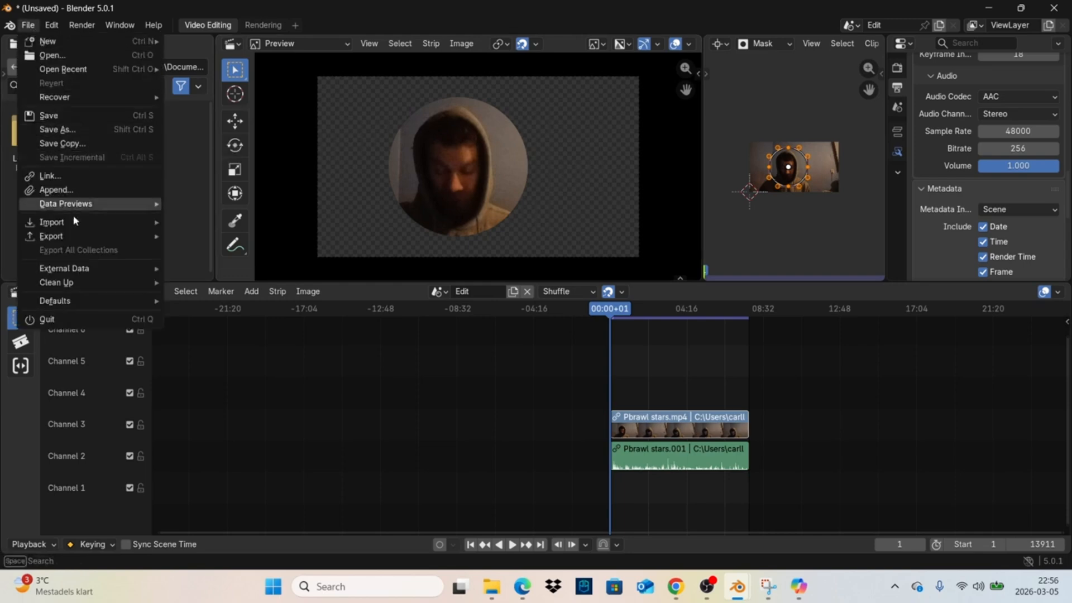
{"action": "mouse_move", "coordinate": [71, 237]}
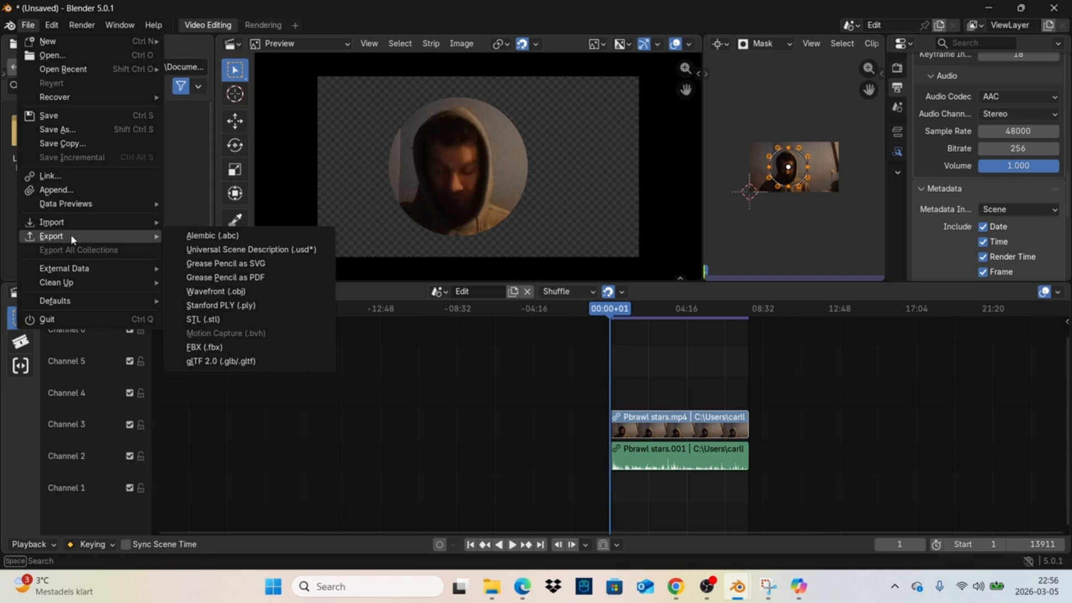
{"action": "left_click", "coordinate": [83, 24]}
{"action": "left_click", "coordinate": [83, 25]}
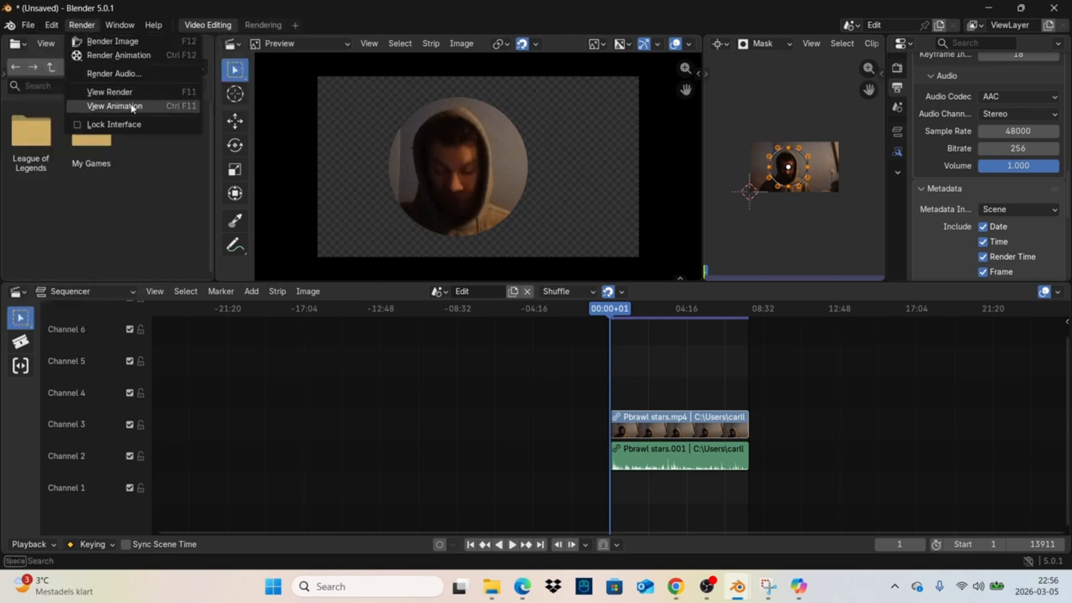
{"action": "left_click", "coordinate": [129, 56]}
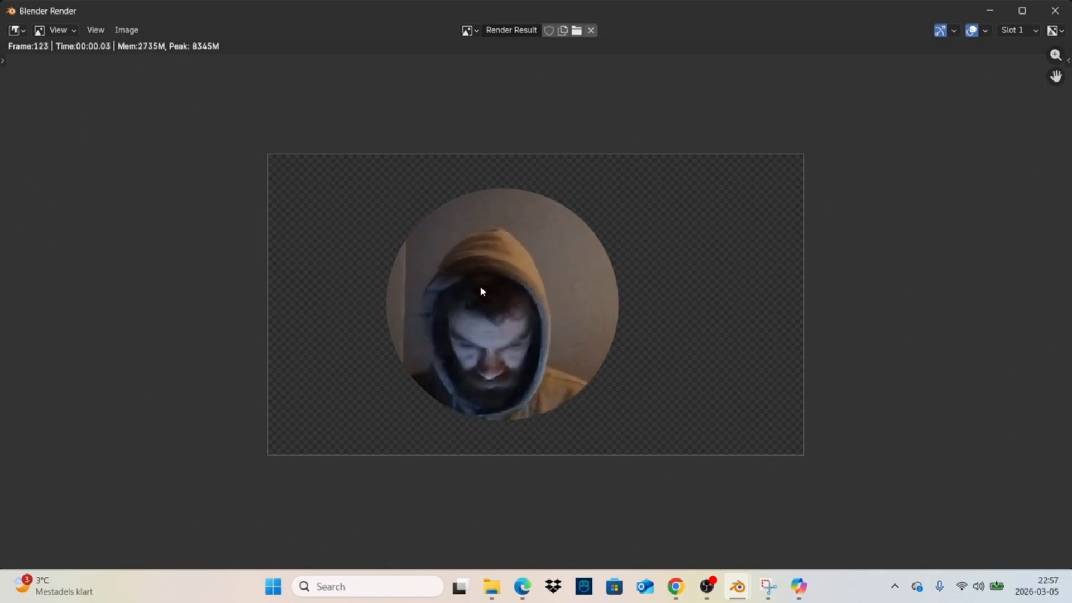
Step: Switch between OBS Studio, the main Blender window and the Blender Render window to check the recording and the render progress
{"action": "left_click", "coordinate": [706, 589]}
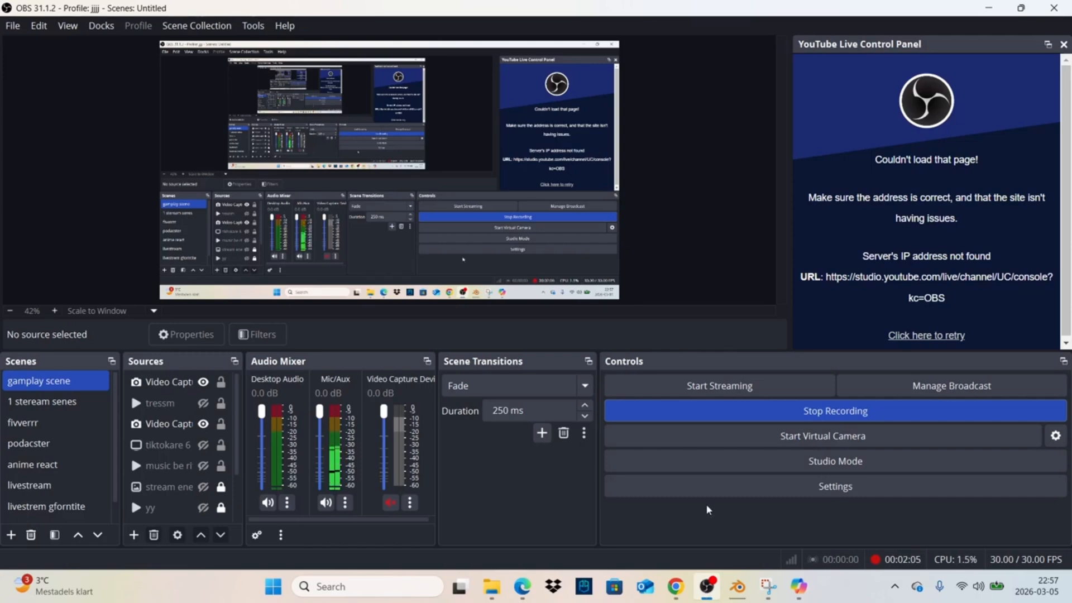
{"action": "mouse_move", "coordinate": [738, 586]}
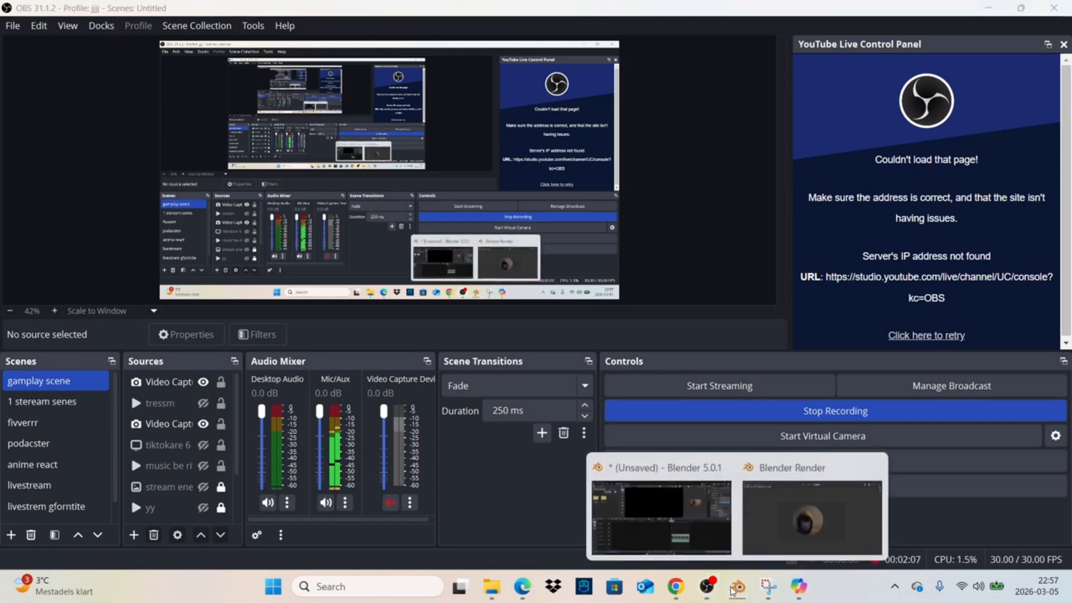
{"action": "left_click", "coordinate": [707, 542]}
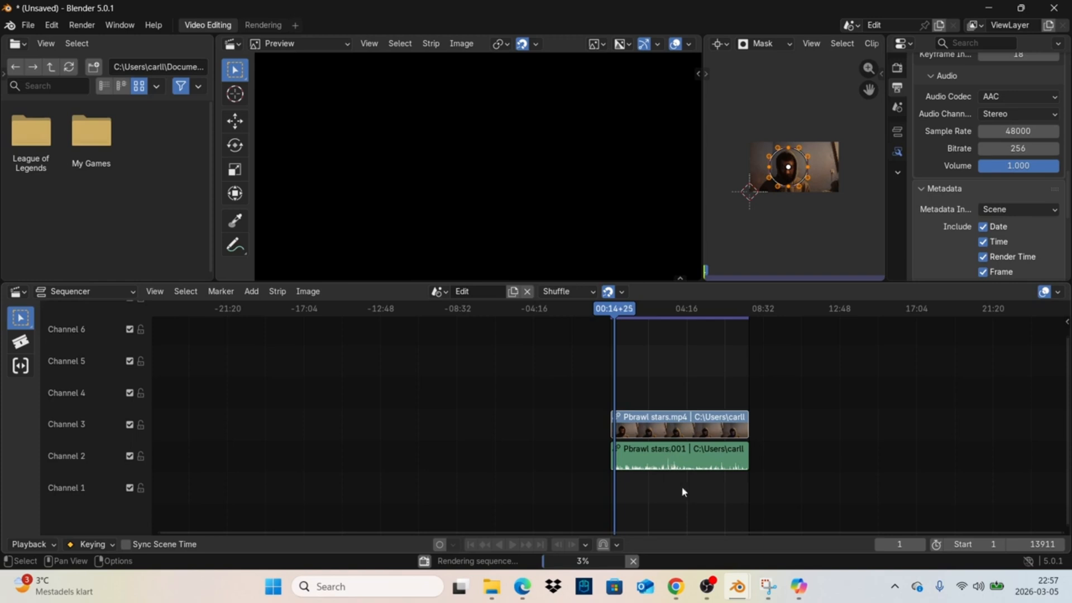
{"action": "mouse_move", "coordinate": [738, 585]}
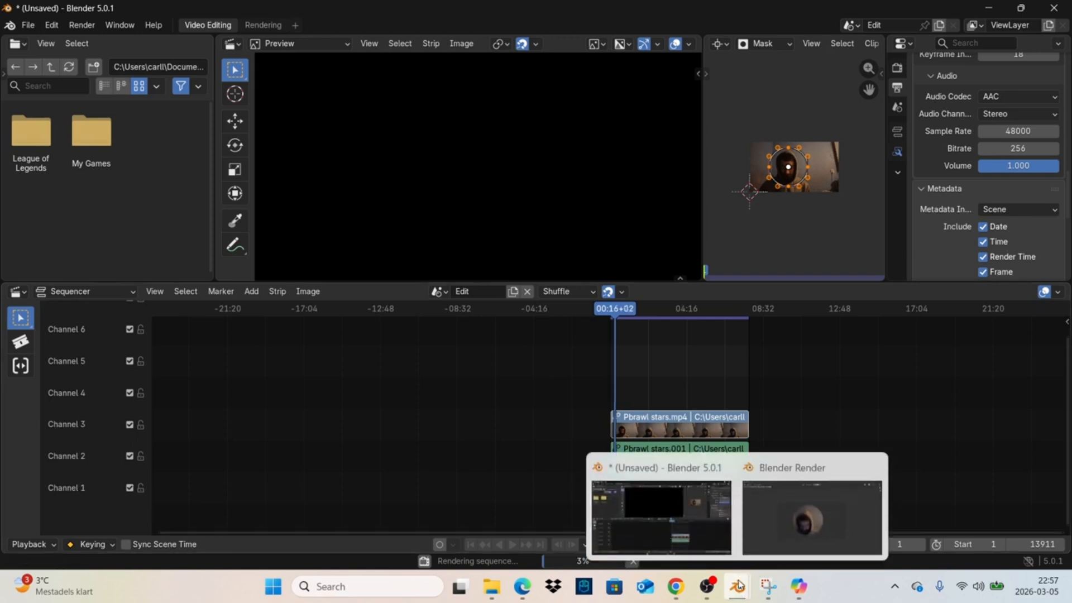
{"action": "left_click", "coordinate": [778, 529]}
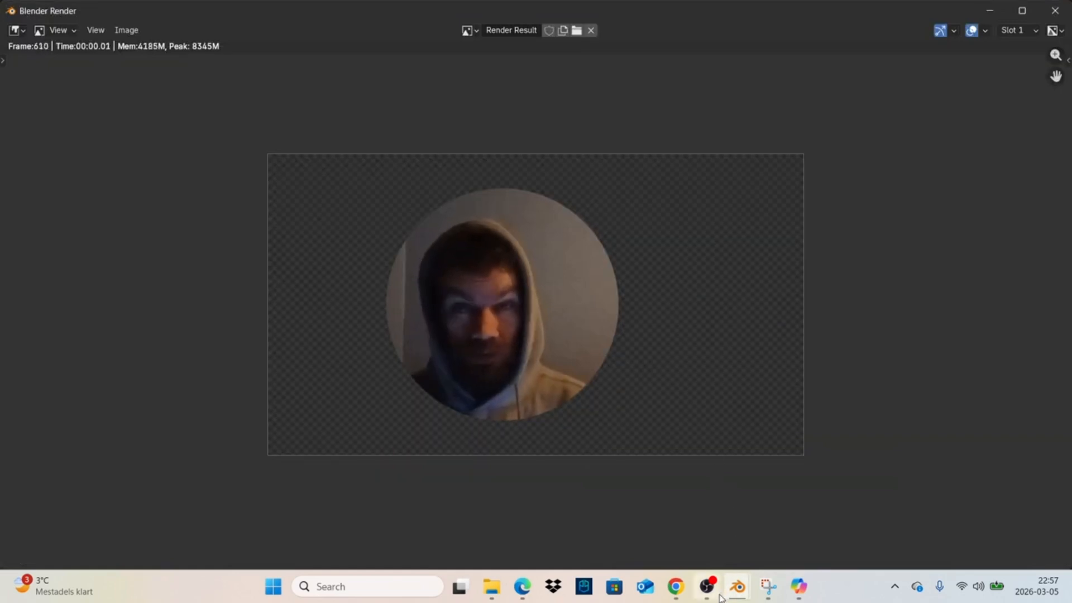
{"action": "mouse_move", "coordinate": [719, 595]}
{"action": "left_click", "coordinate": [726, 513]}
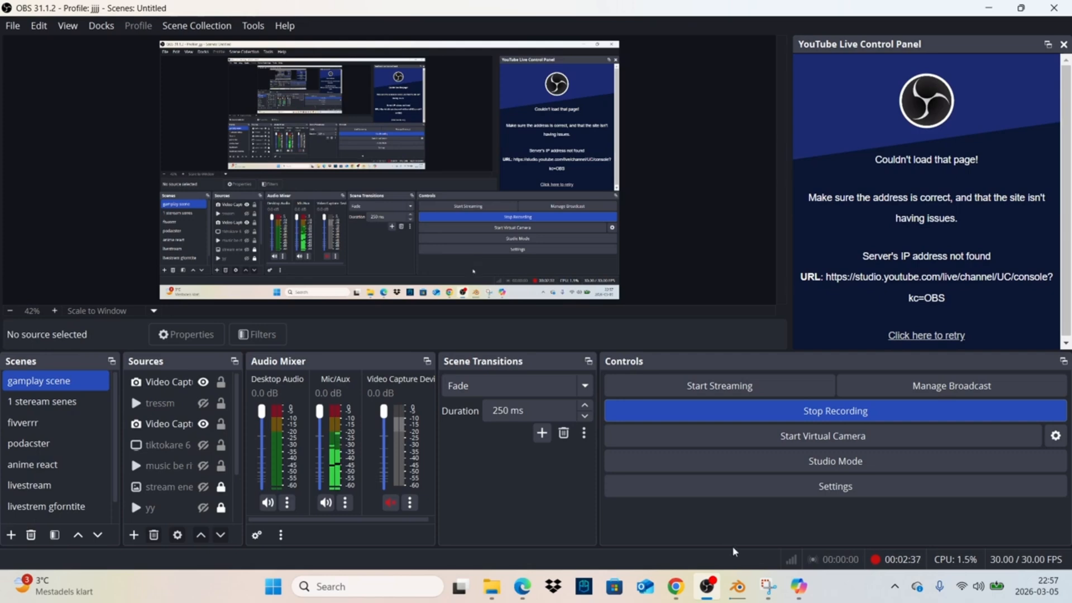
{"action": "mouse_move", "coordinate": [741, 595]}
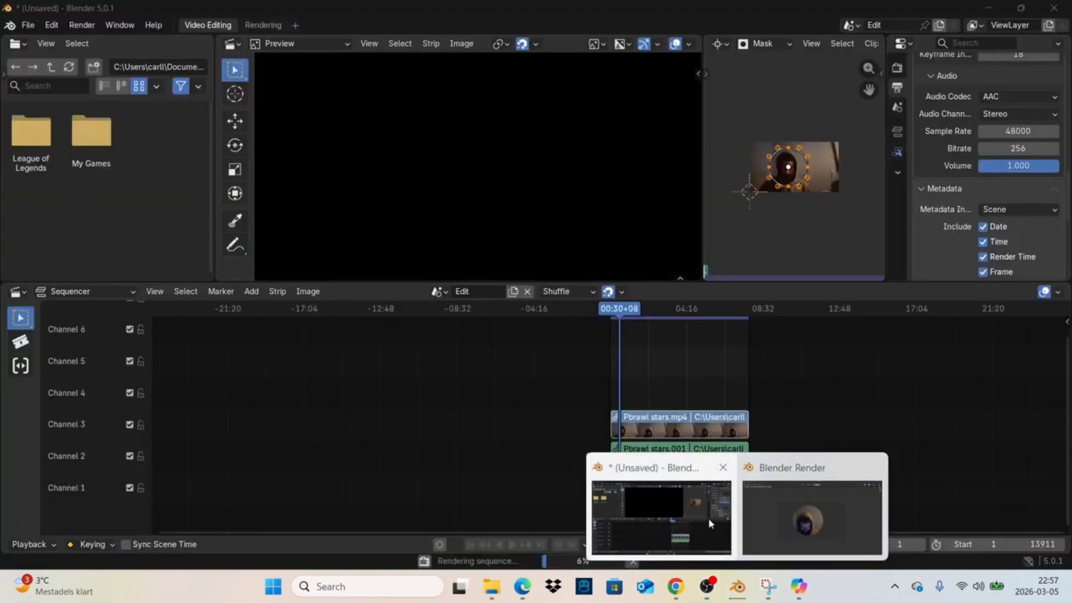
{"action": "left_click", "coordinate": [710, 519]}
Step: Return to the main Blender window and review the output encoding settings while the sequence renders
{"action": "mouse_move", "coordinate": [738, 586]}
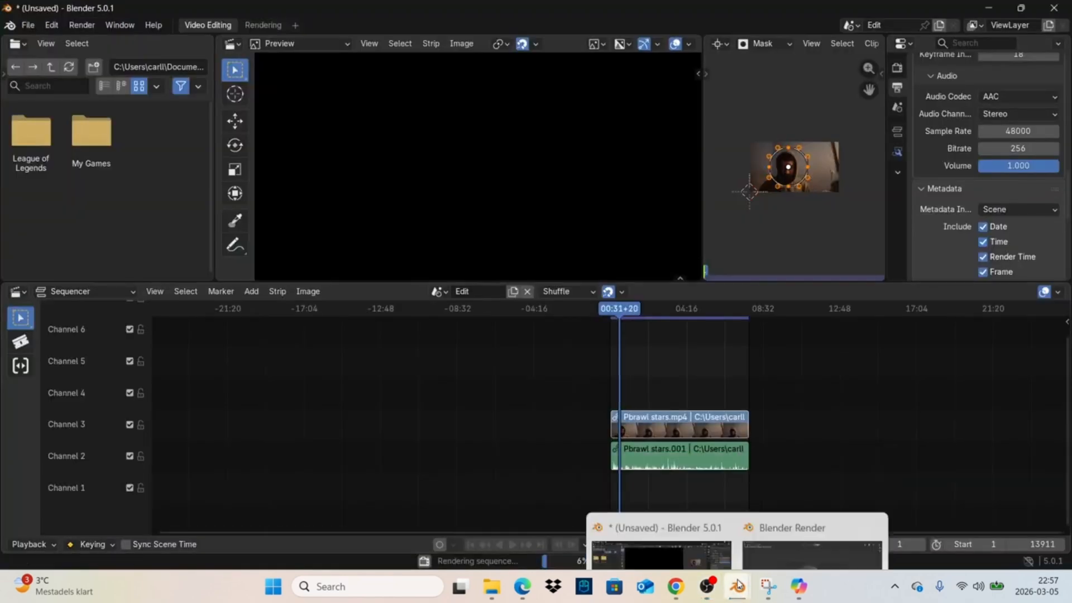
{"action": "mouse_move", "coordinate": [812, 523]}
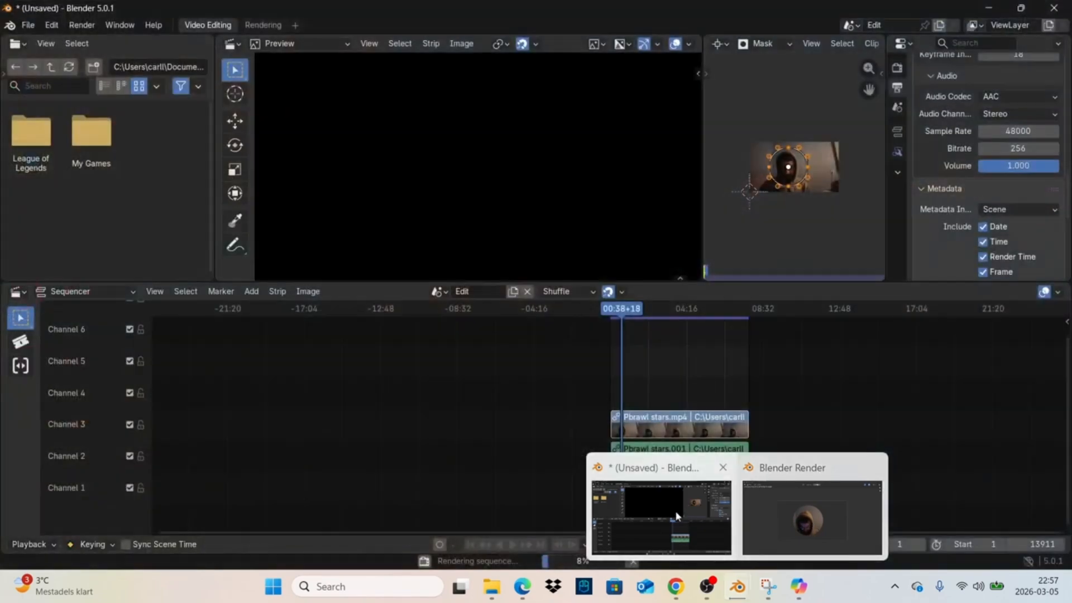
{"action": "left_click", "coordinate": [677, 516]}
{"action": "scroll", "coordinate": [949, 190], "scroll_direction": "up", "scroll_amount": 10}
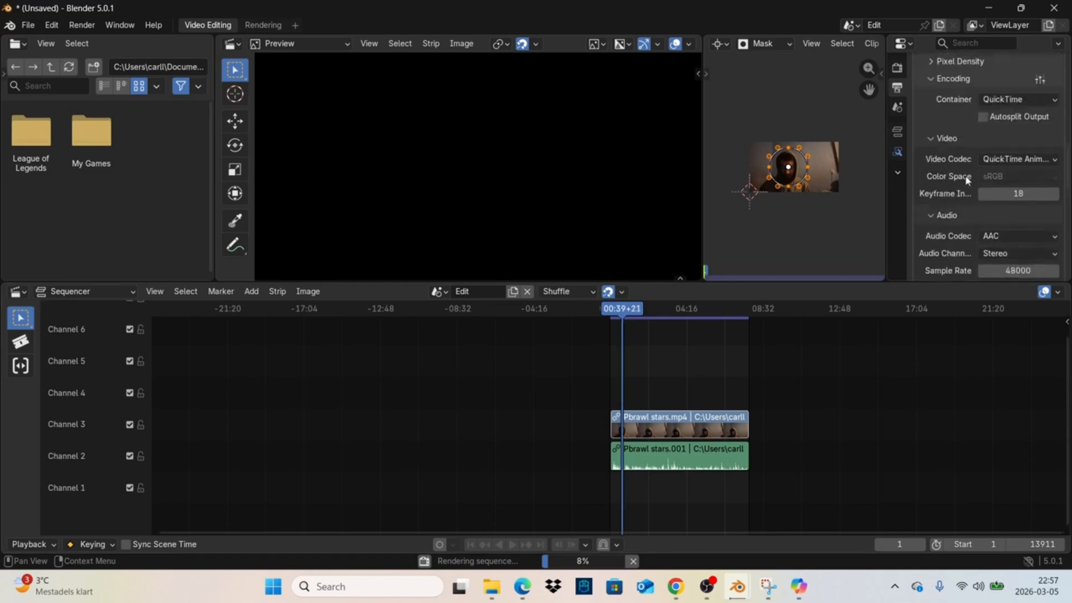
{"action": "scroll", "coordinate": [967, 182], "scroll_direction": "up", "scroll_amount": 5}
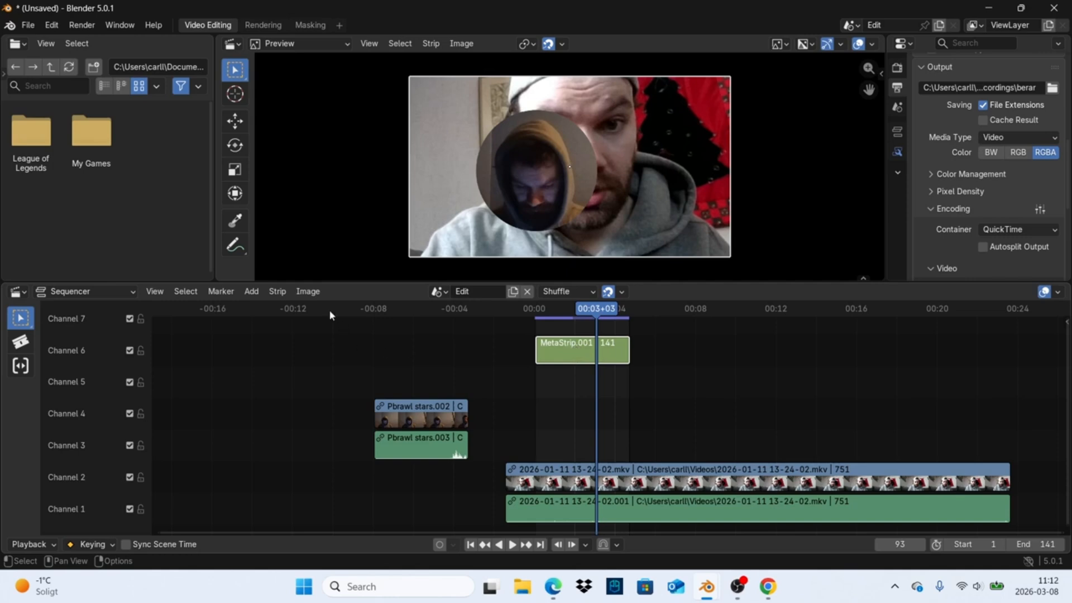
{"action": "left_click", "coordinate": [274, 291]}
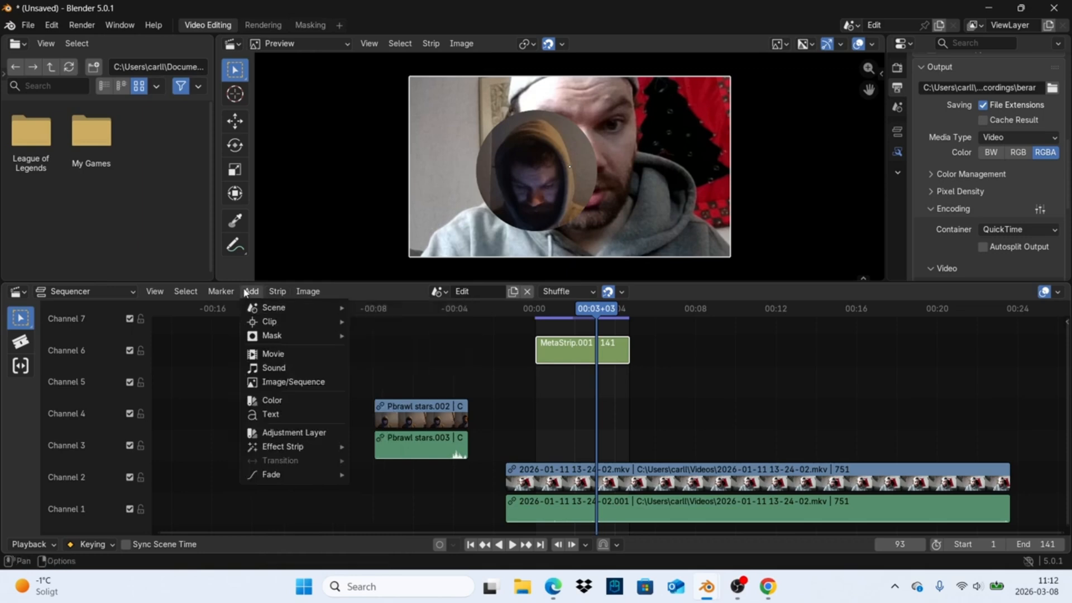
{"action": "mouse_move", "coordinate": [302, 321]}
{"action": "left_click", "coordinate": [679, 364]}
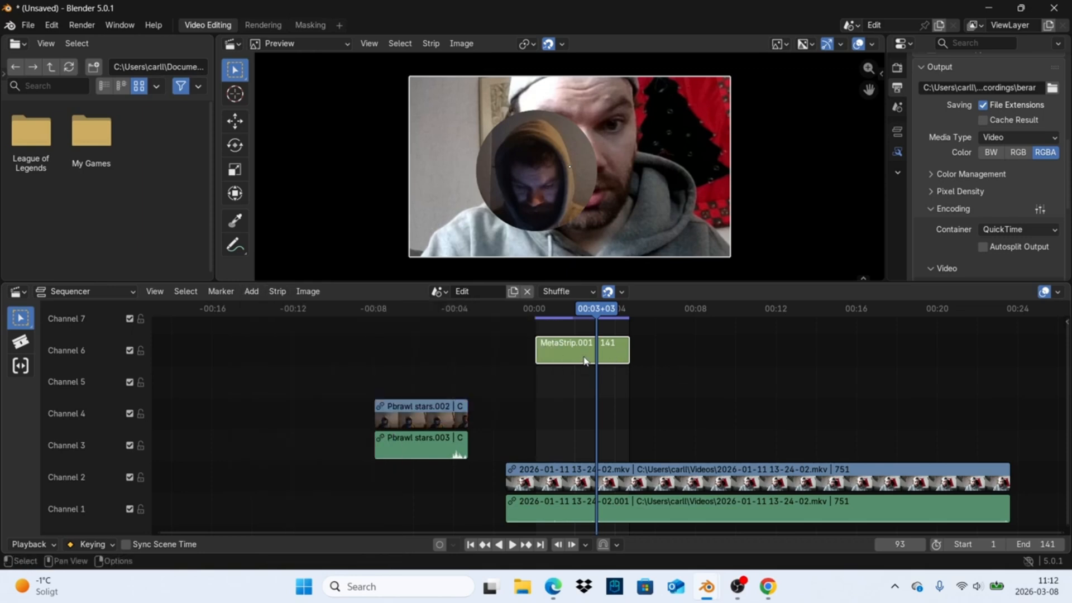
Step: Enter MetaStrip.001 in the sequencer and select the nested meta strip inside it
{"action": "key", "text": "Tab"}
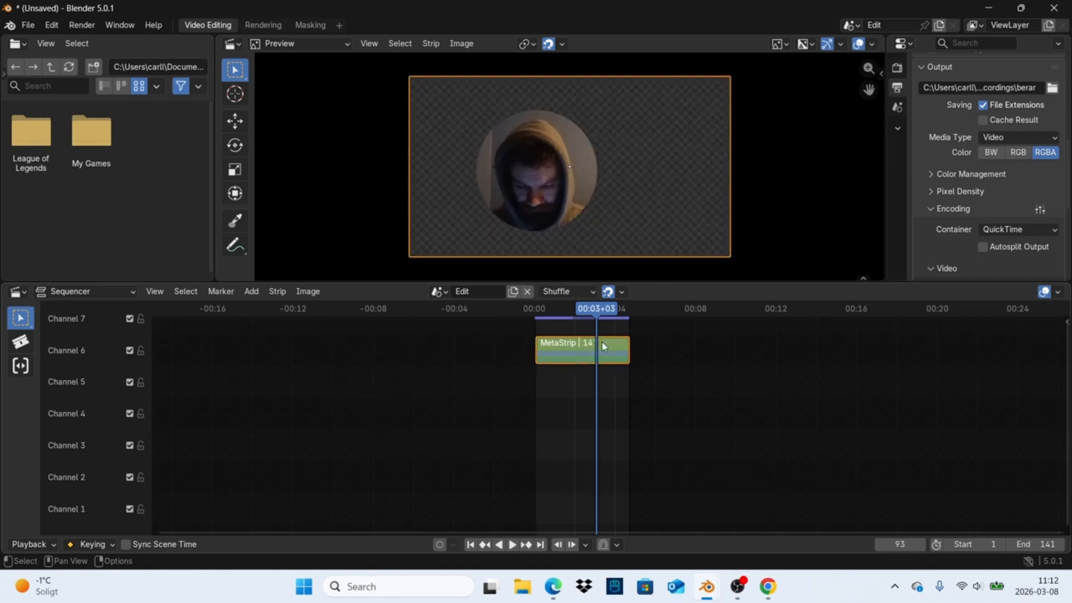
{"action": "left_click", "coordinate": [673, 386]}
{"action": "left_click", "coordinate": [564, 349]}
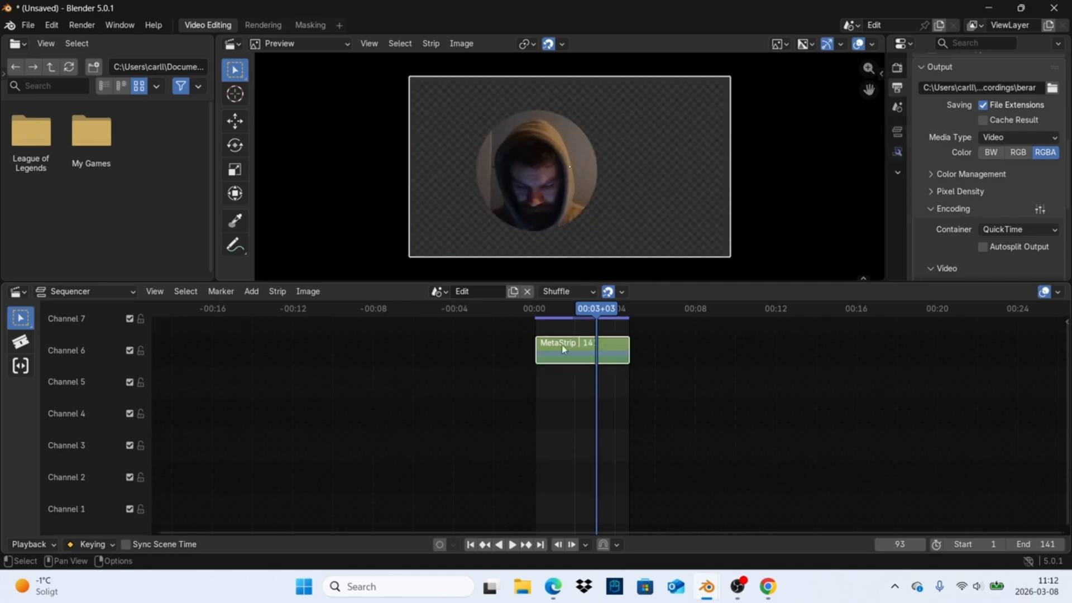
{"action": "left_click", "coordinate": [564, 349], "text": "ctrl"}
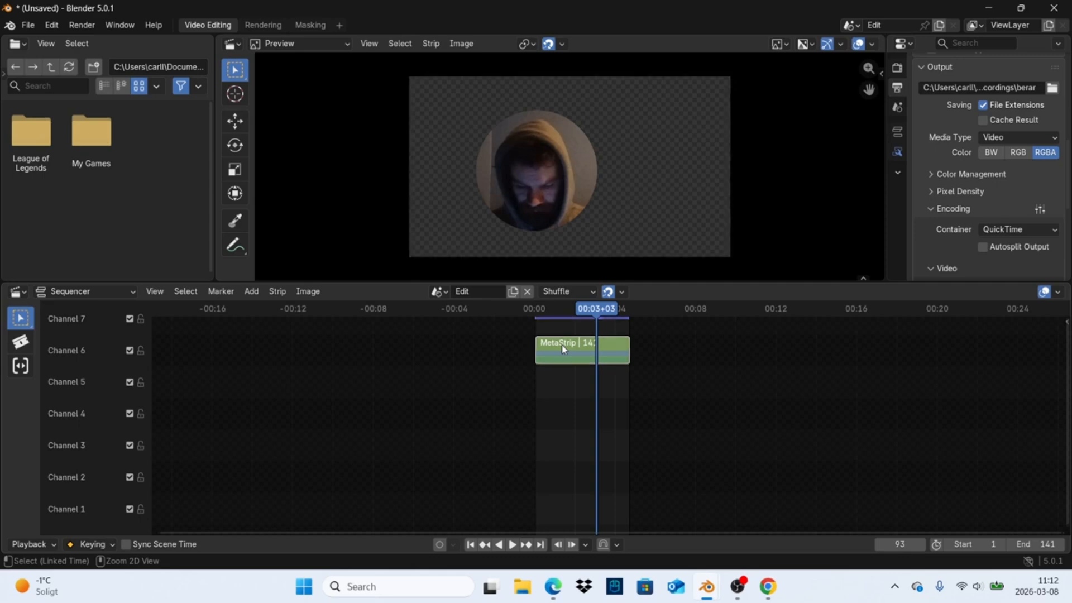
{"action": "left_click", "coordinate": [571, 357]}
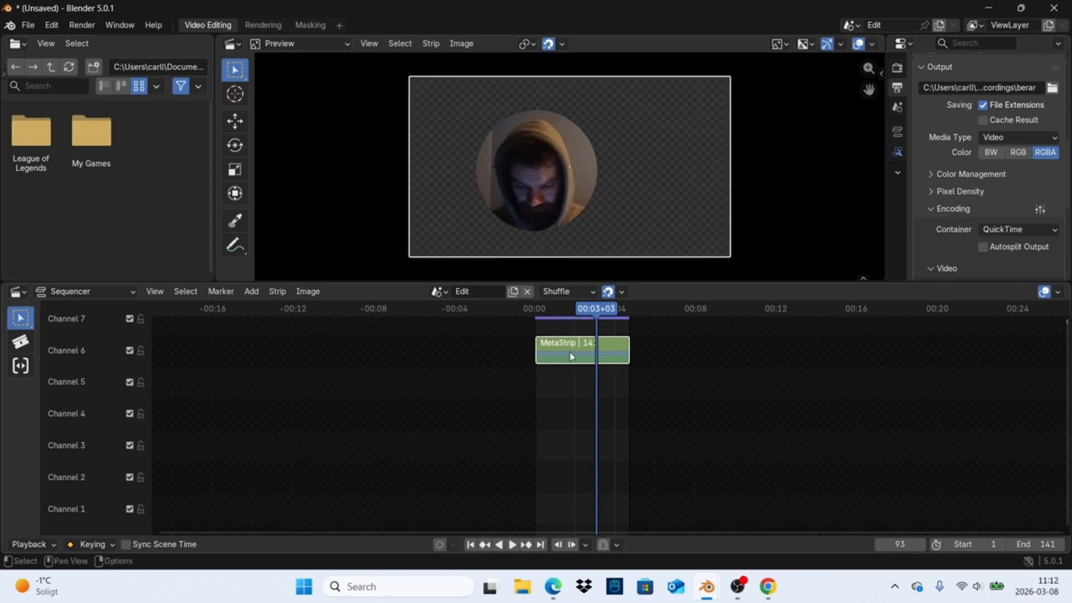
Step: Demonstrate ungrouping the nested meta strip into its video and audio strips and regrouping them, repeating it three times
{"action": "key", "text": "ctrl+alt+g"}
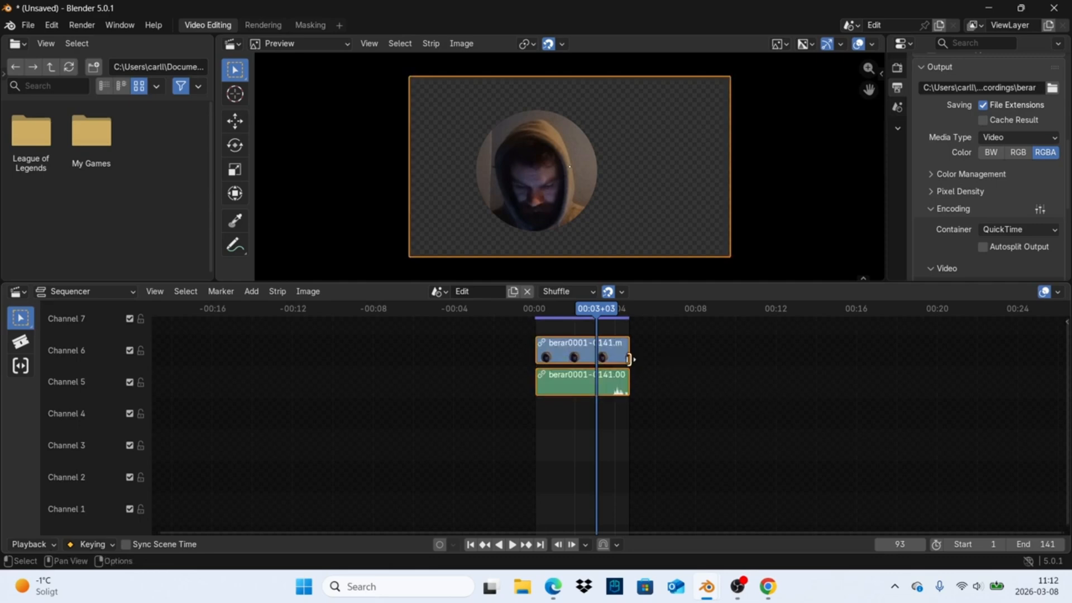
{"action": "key", "text": "ctrl+g"}
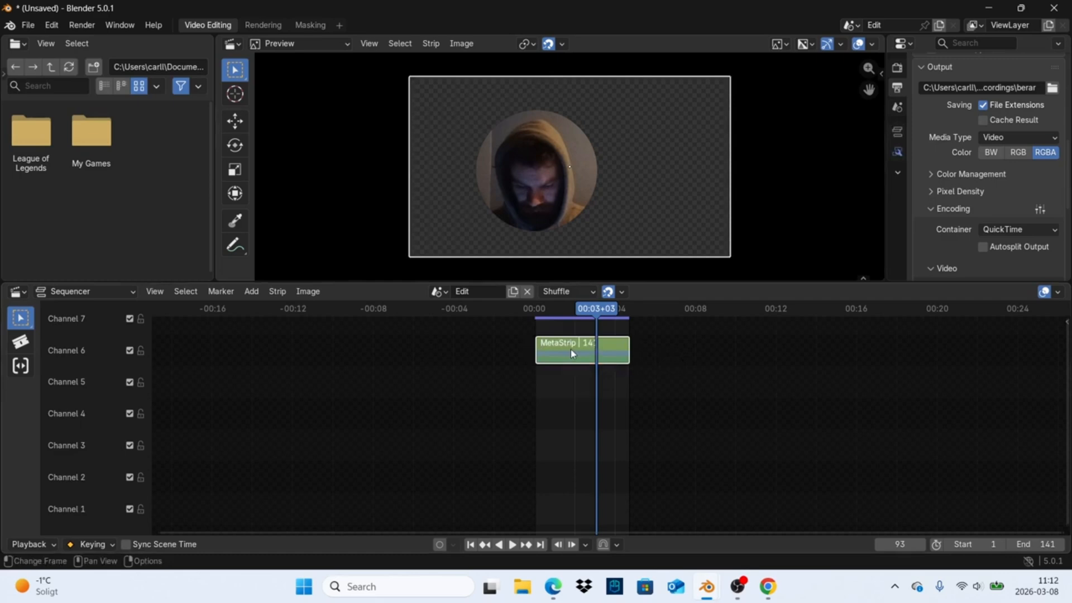
{"action": "key", "text": "ctrl+alt+g"}
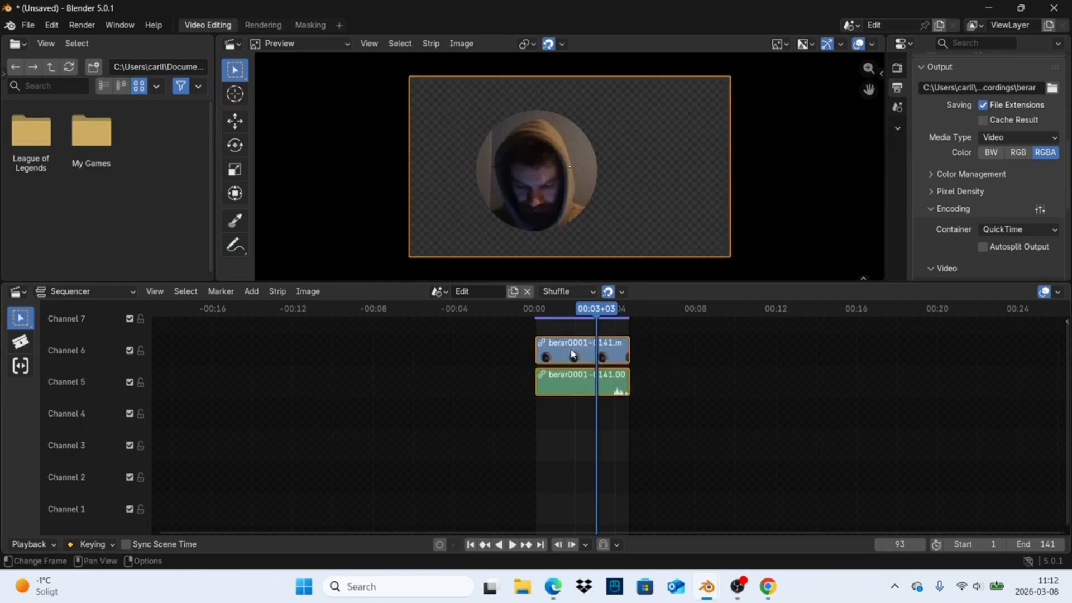
{"action": "key", "text": "ctrl+g"}
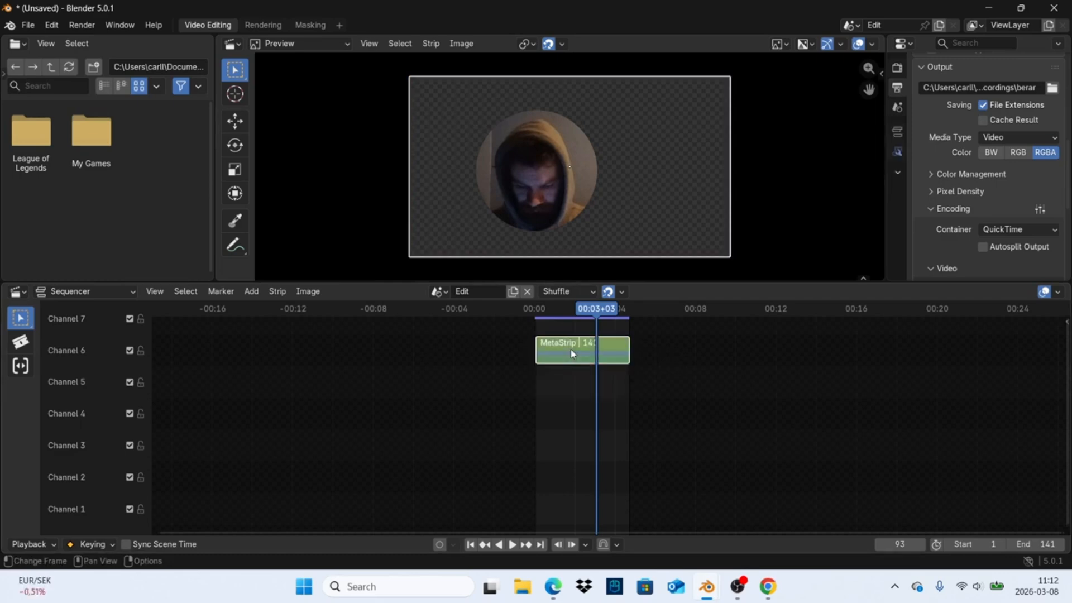
{"action": "key", "text": "ctrl+alt+g"}
{"action": "key", "text": "ctrl+g"}
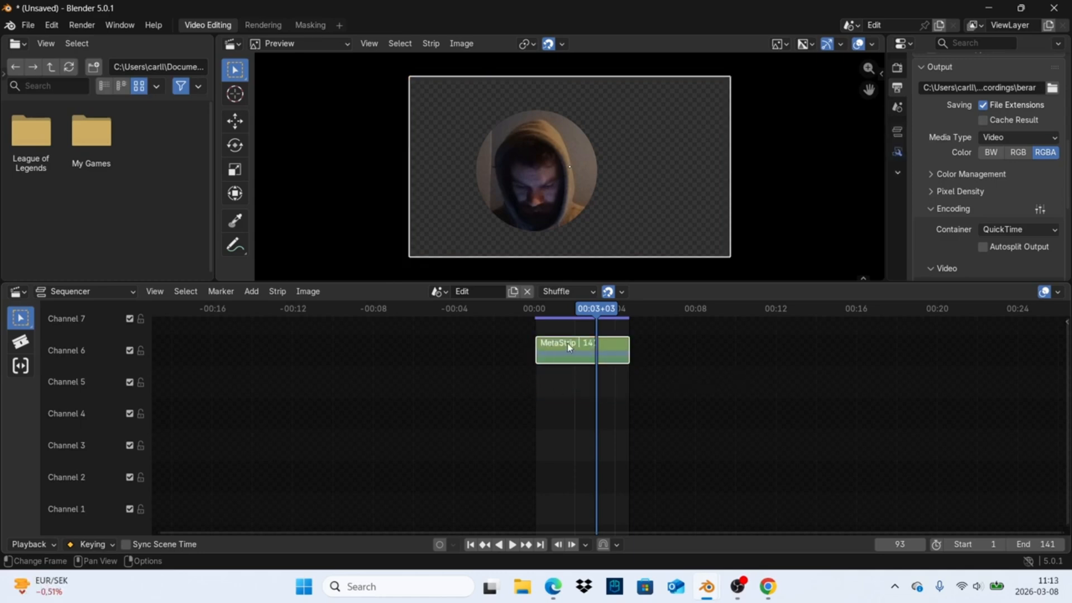
Step: Ungroup the nested meta strip into the berar0001-0141 video and audio strips and select the linked pair
{"action": "key", "text": "ctrl+alt+g"}
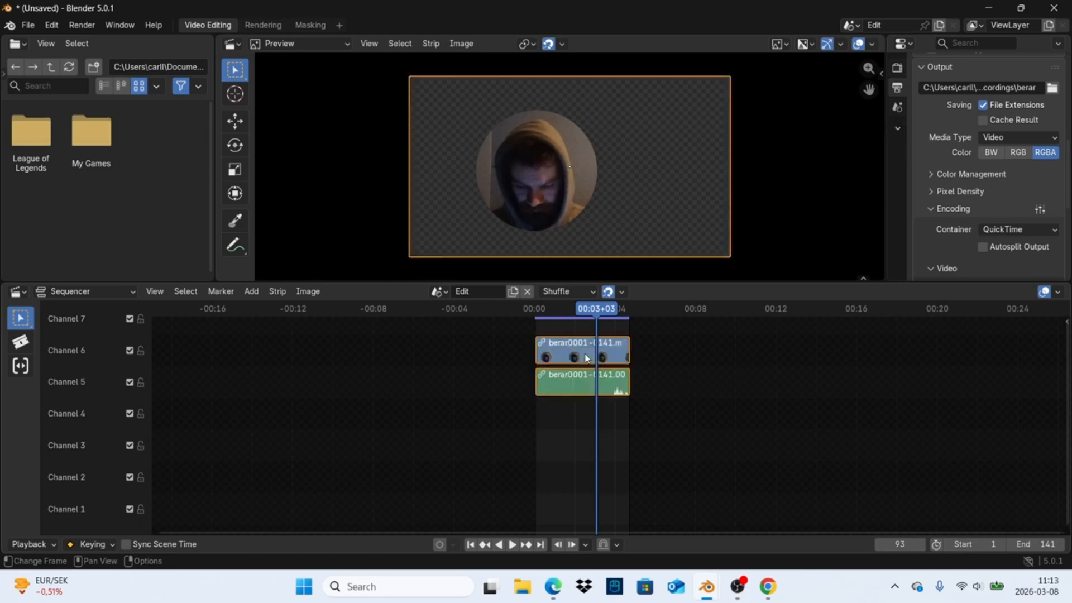
{"action": "left_click", "coordinate": [800, 383]}
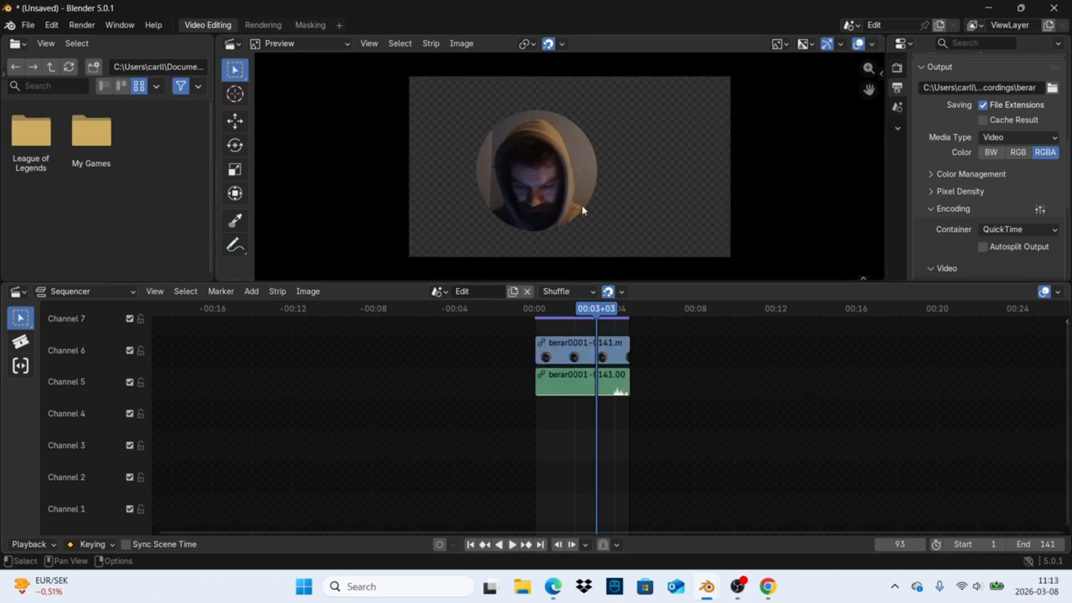
{"action": "left_click", "coordinate": [571, 389]}
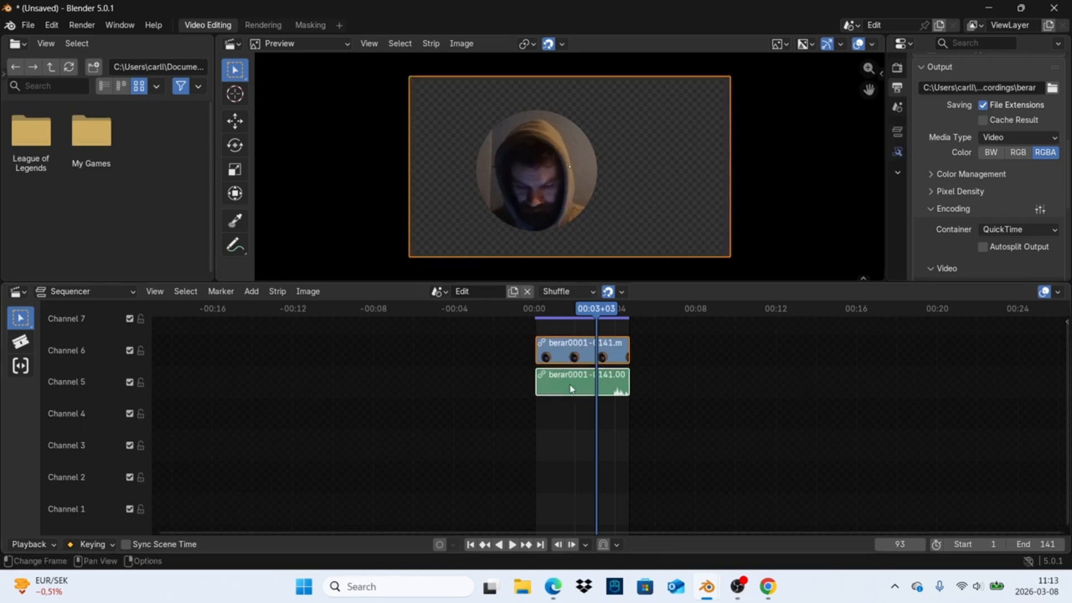
{"action": "left_click", "coordinate": [651, 401]}
{"action": "left_click", "coordinate": [617, 385]}
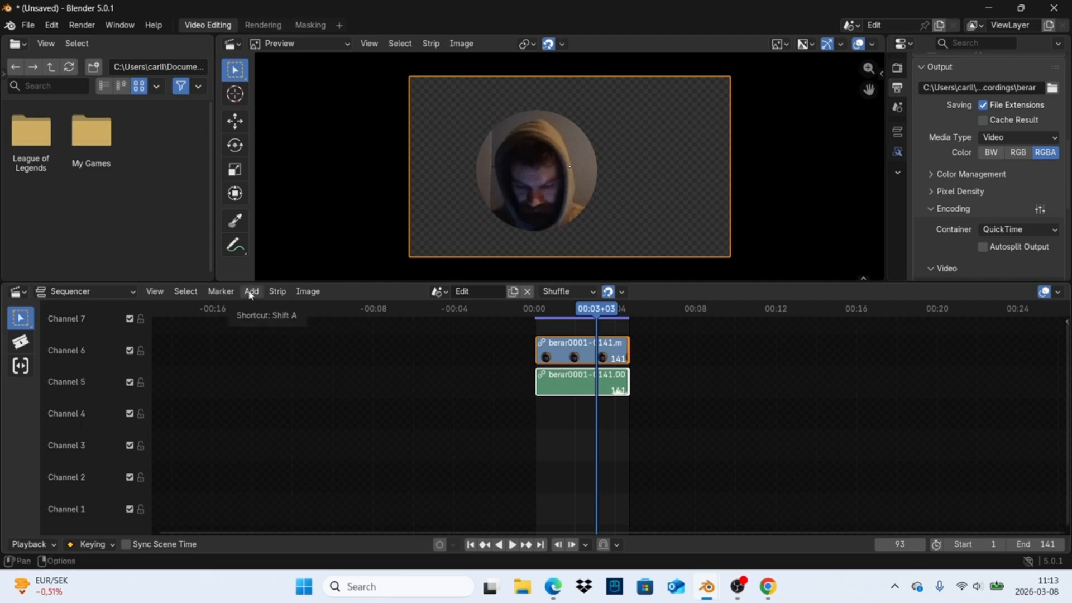
{"action": "left_click", "coordinate": [279, 292]}
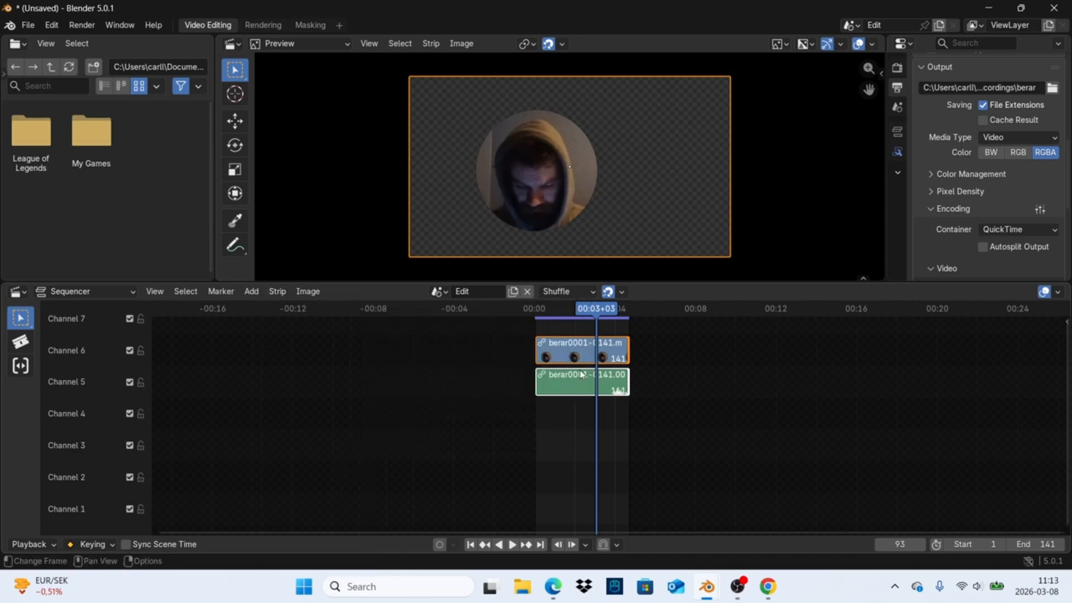
{"action": "key", "text": "shift+a"}
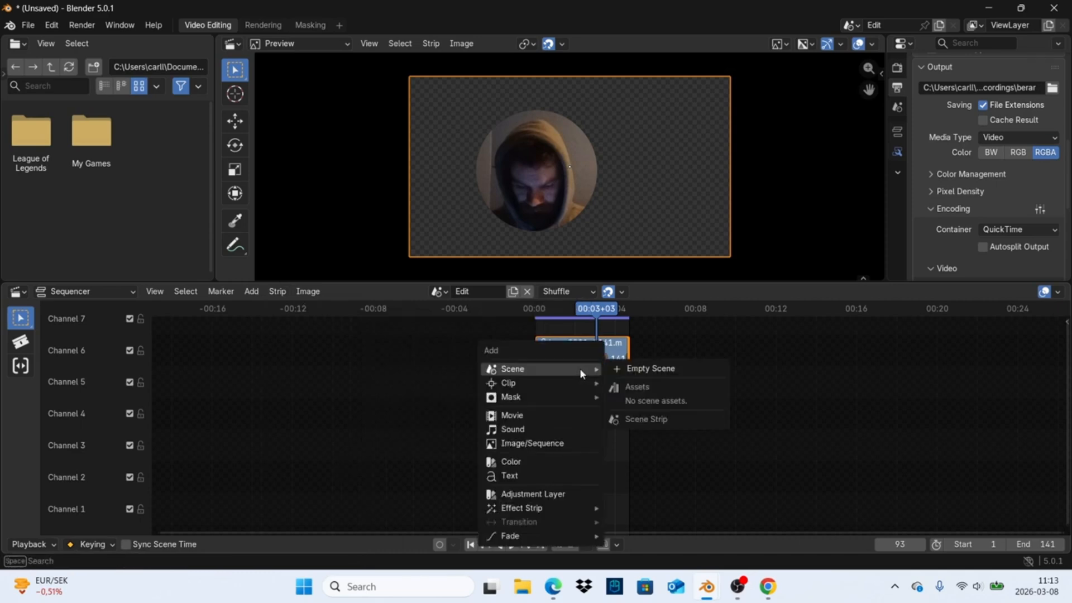
{"action": "key", "text": "Escape"}
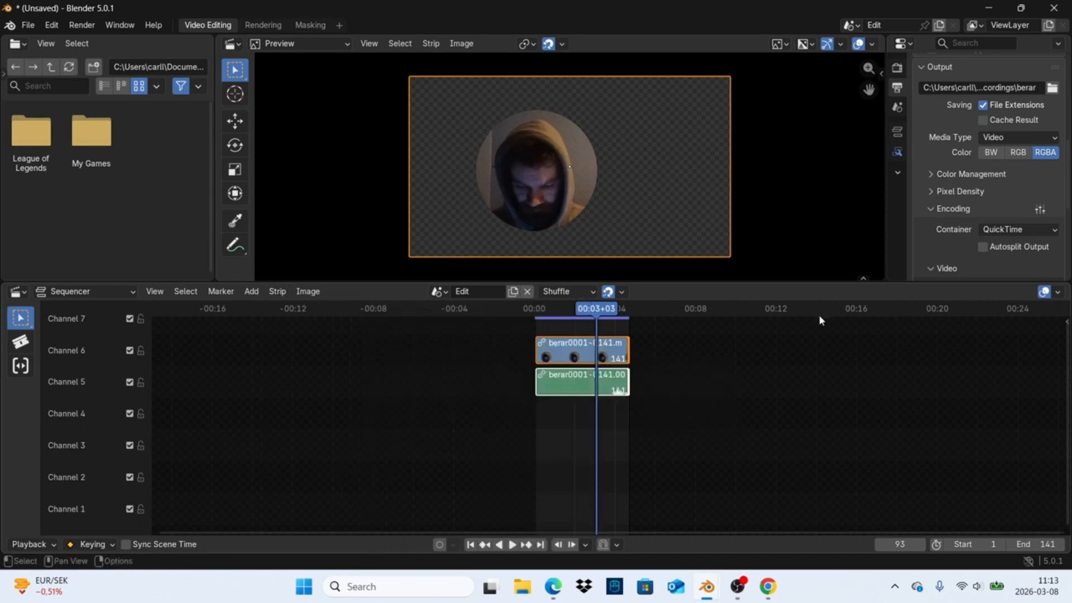
{"action": "right_click", "coordinate": [587, 361]}
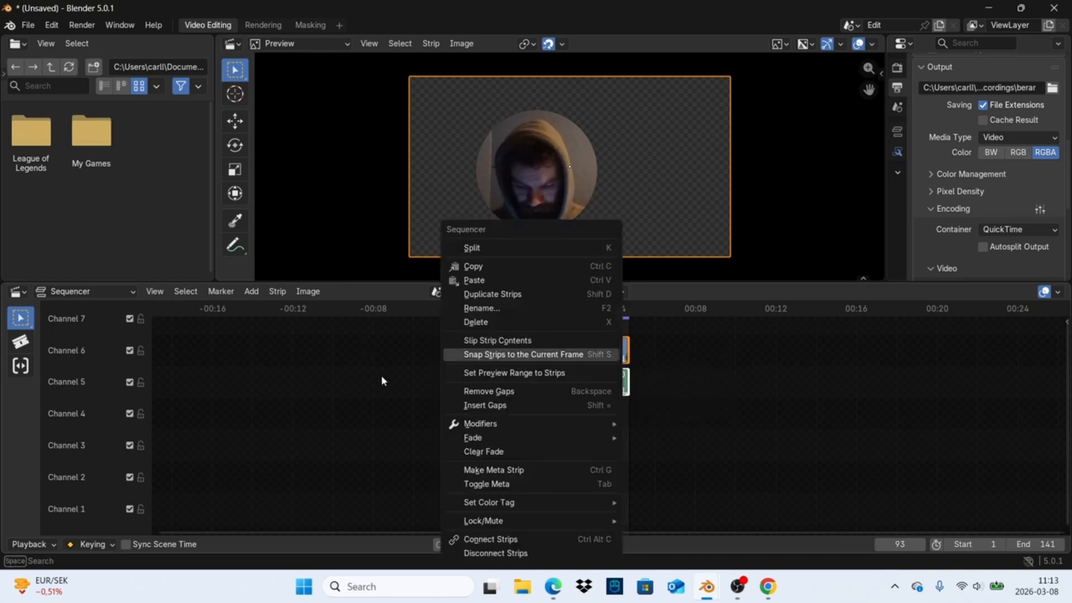
{"action": "key", "text": "Escape"}
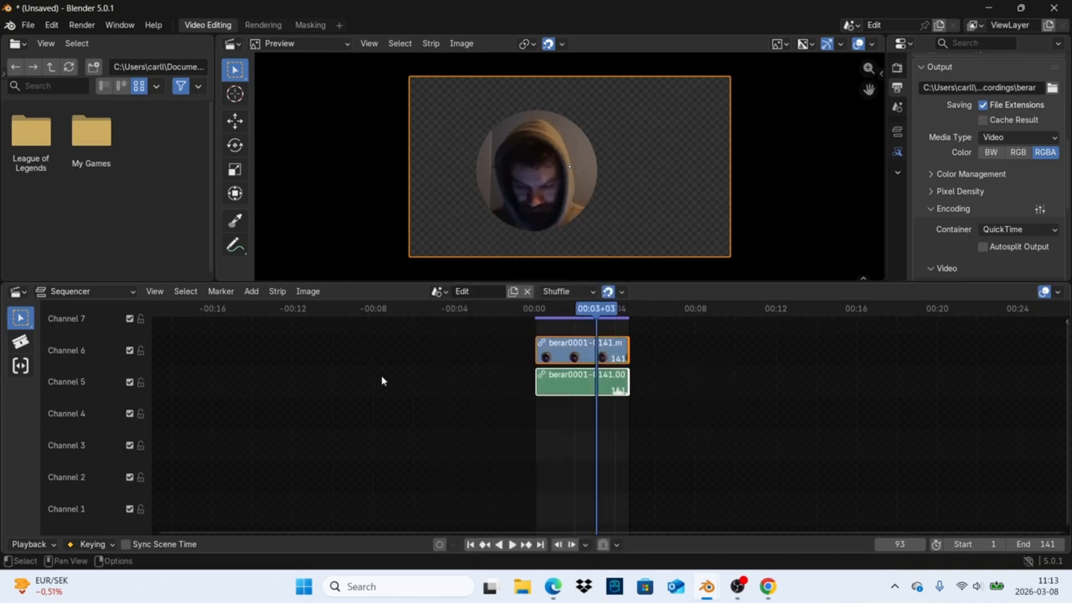
Step: Disconnect the berar0001-0141 video strip from its audio strip, and select each one individually to check they are separate
{"action": "left_click", "coordinate": [275, 292]}
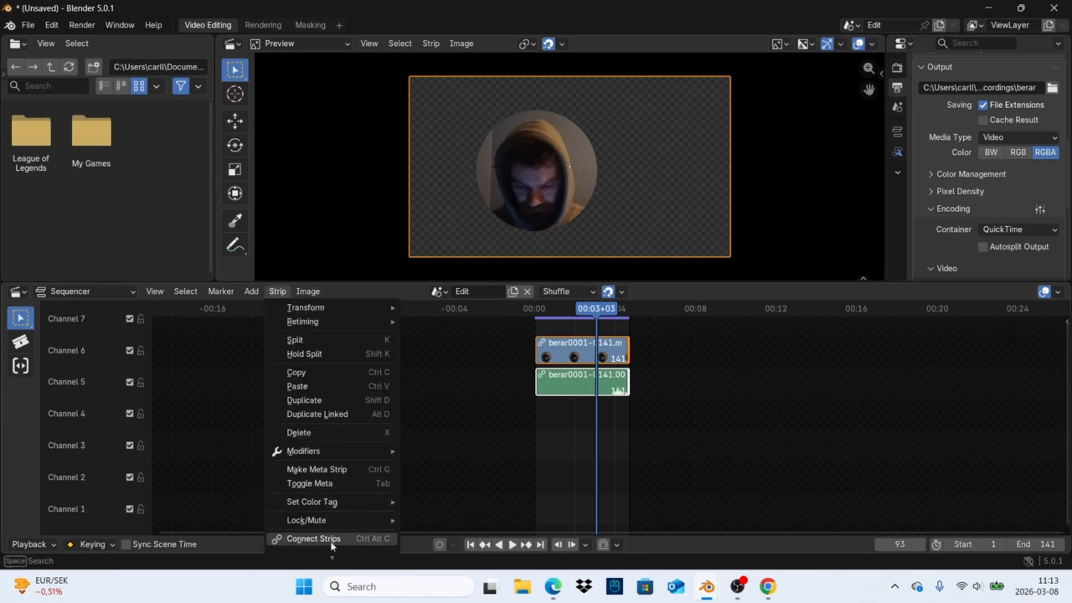
{"action": "mouse_move", "coordinate": [331, 557]}
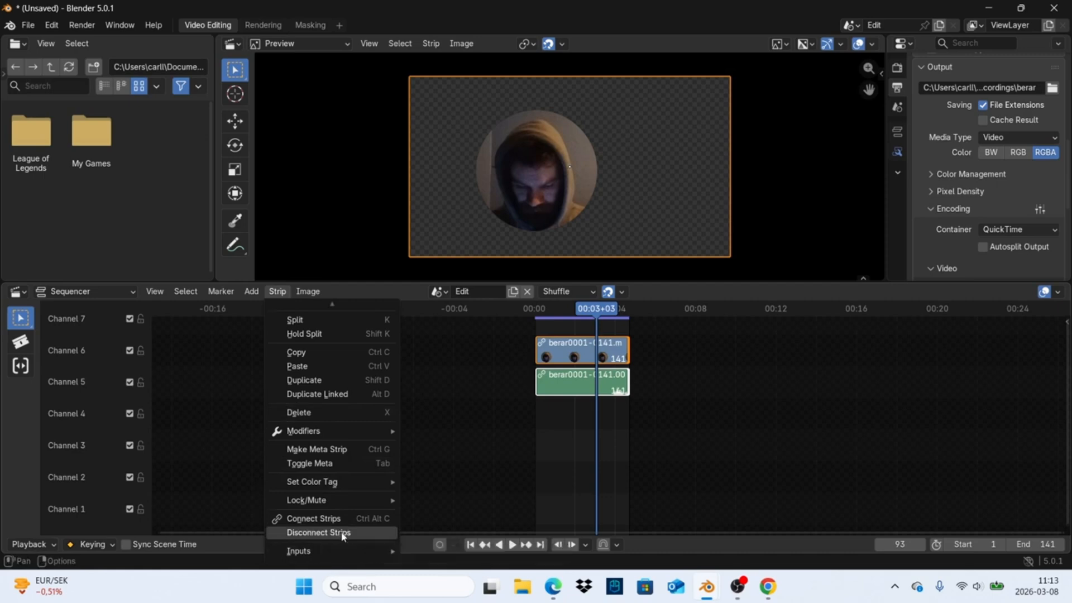
{"action": "left_click", "coordinate": [342, 533]}
{"action": "left_click_drag", "start_coordinate": [458, 339], "coordinate": [544, 385]}
{"action": "left_click", "coordinate": [705, 394]}
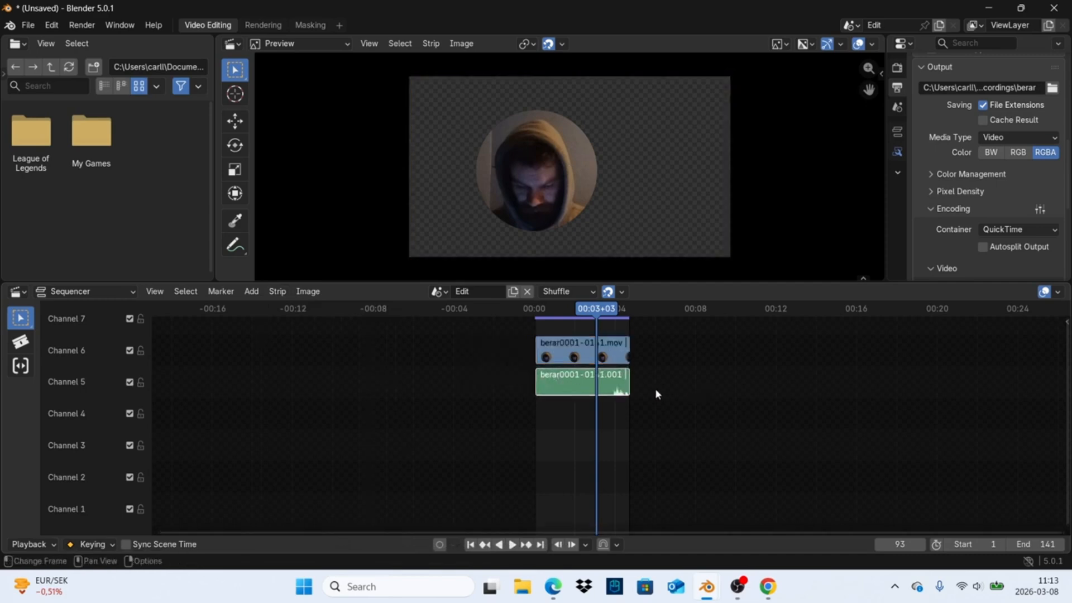
{"action": "left_click", "coordinate": [569, 386]}
{"action": "left_click", "coordinate": [565, 353]}
Step: Select both the video and audio strips and combine them into a meta strip on channel 6
{"action": "left_click_drag", "start_coordinate": [469, 342], "coordinate": [582, 392]}
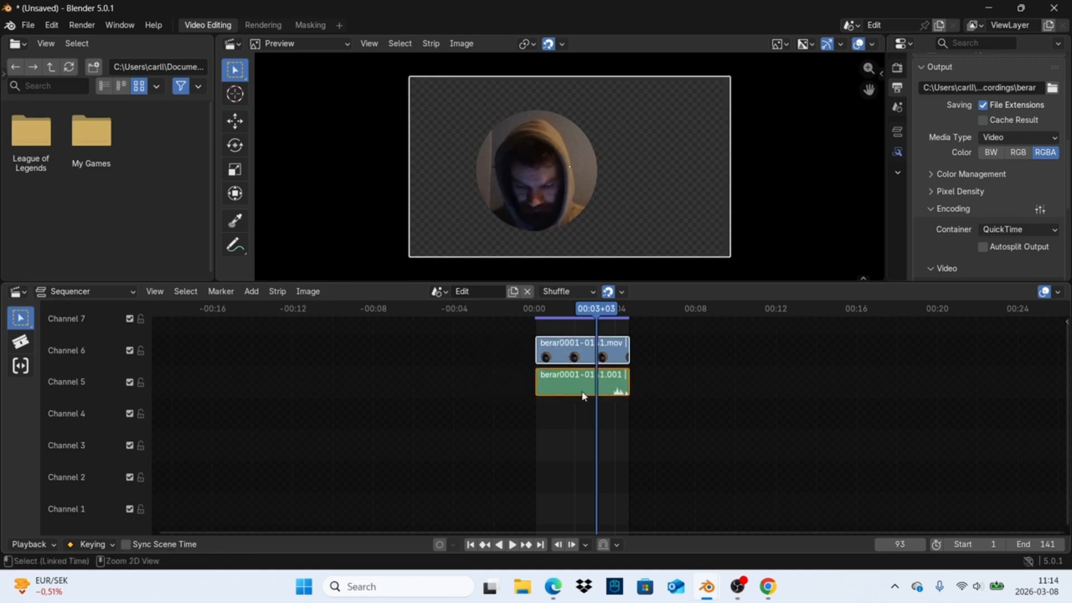
{"action": "key", "text": "ctrl+g"}
{"action": "left_click", "coordinate": [672, 348]}
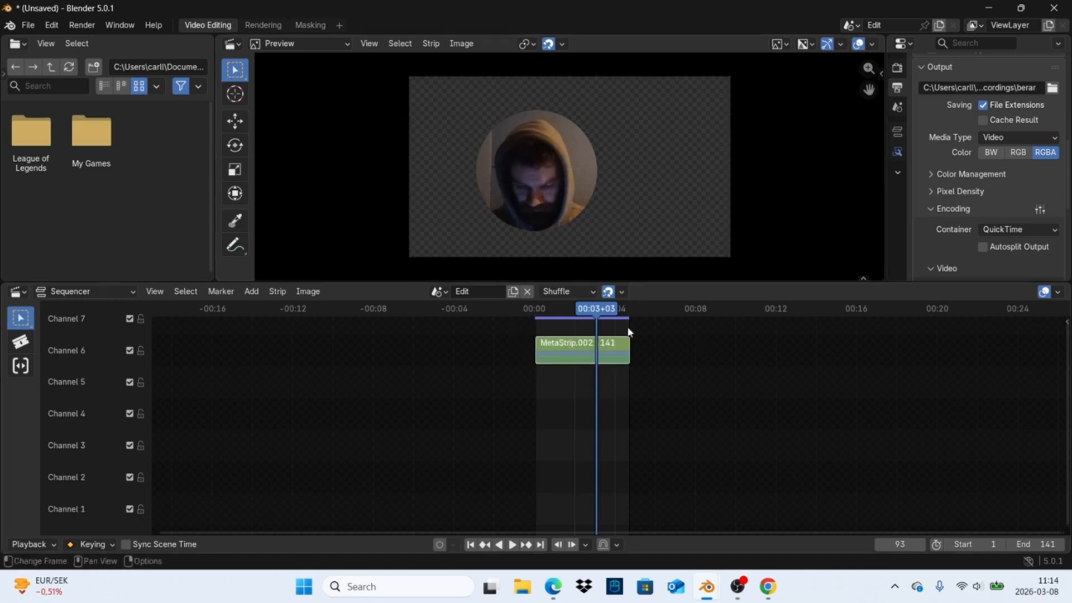
Step: Scale the meta strip down to under a third of the frame width and move it to the frame's left edge, in the upper half
{"action": "left_click", "coordinate": [618, 349]}
{"action": "key", "text": "s"}
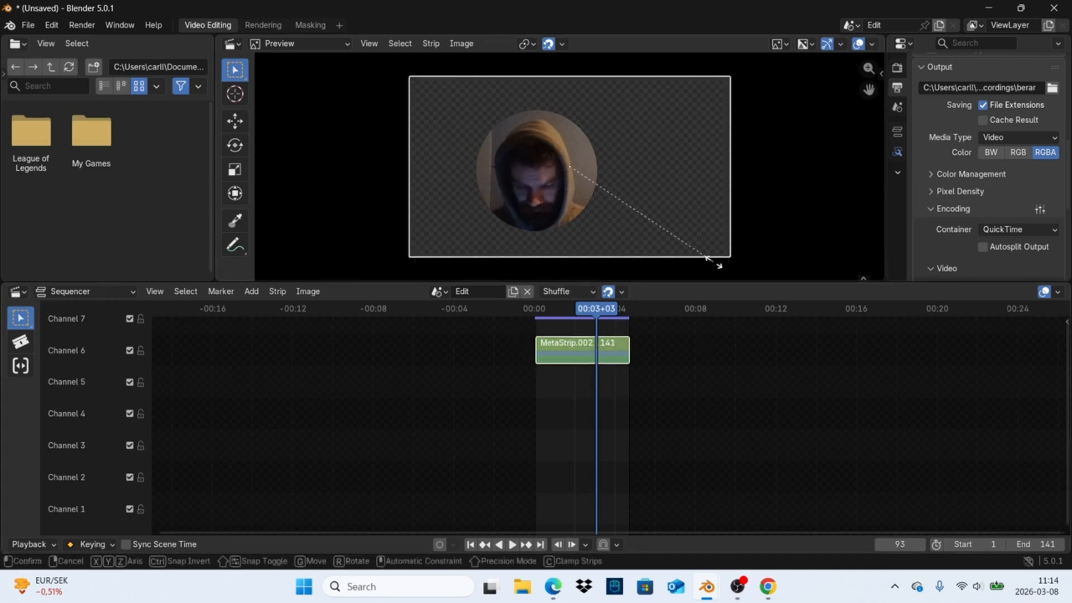
{"action": "left_click", "coordinate": [599, 211]}
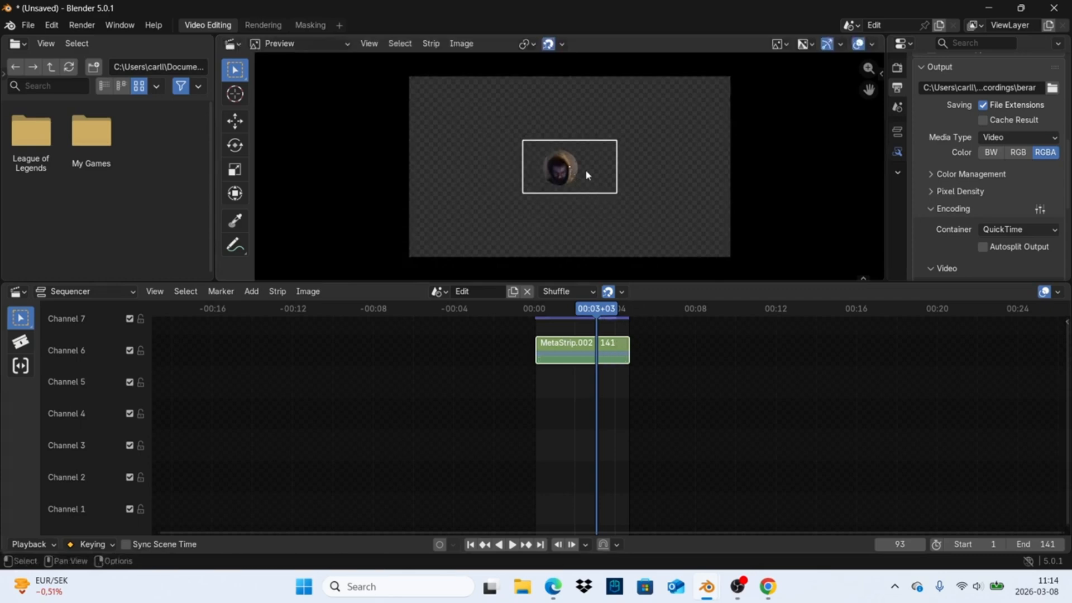
{"action": "key", "text": "g"}
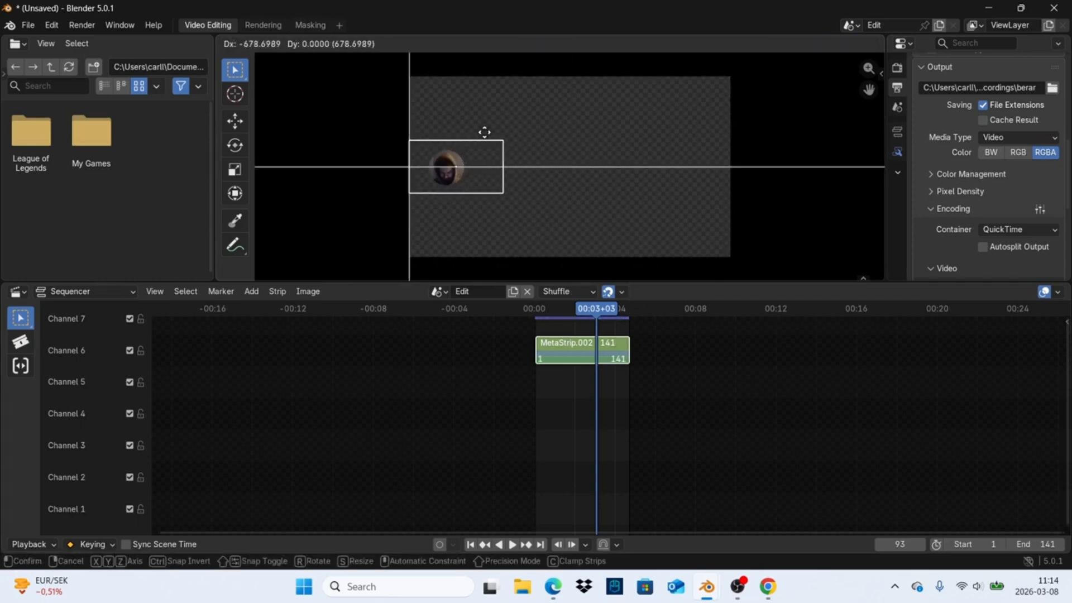
{"action": "left_click", "coordinate": [467, 127]}
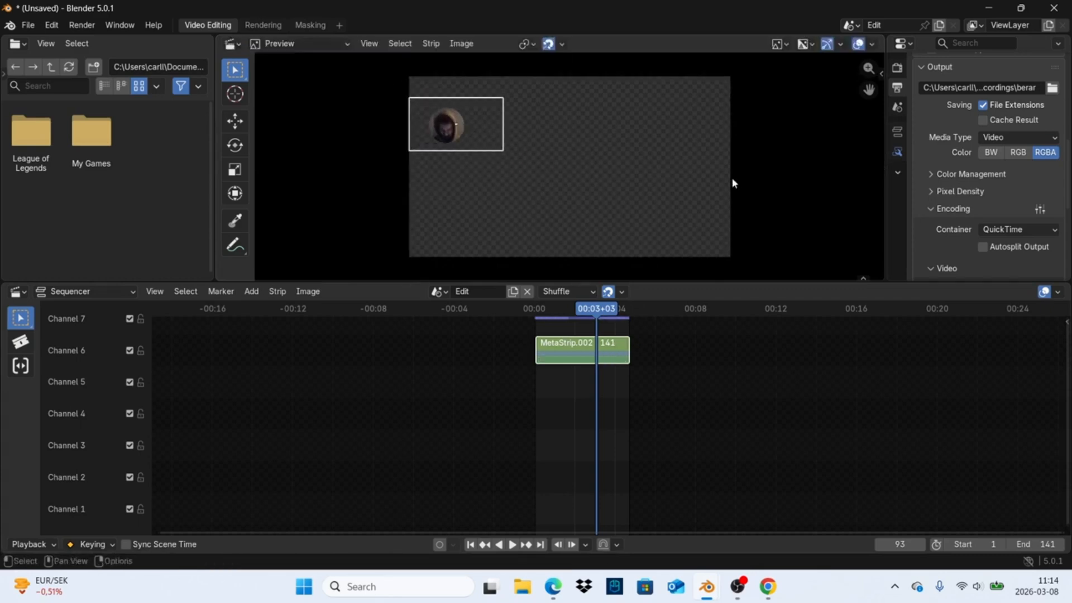
{"action": "left_click", "coordinate": [726, 180]}
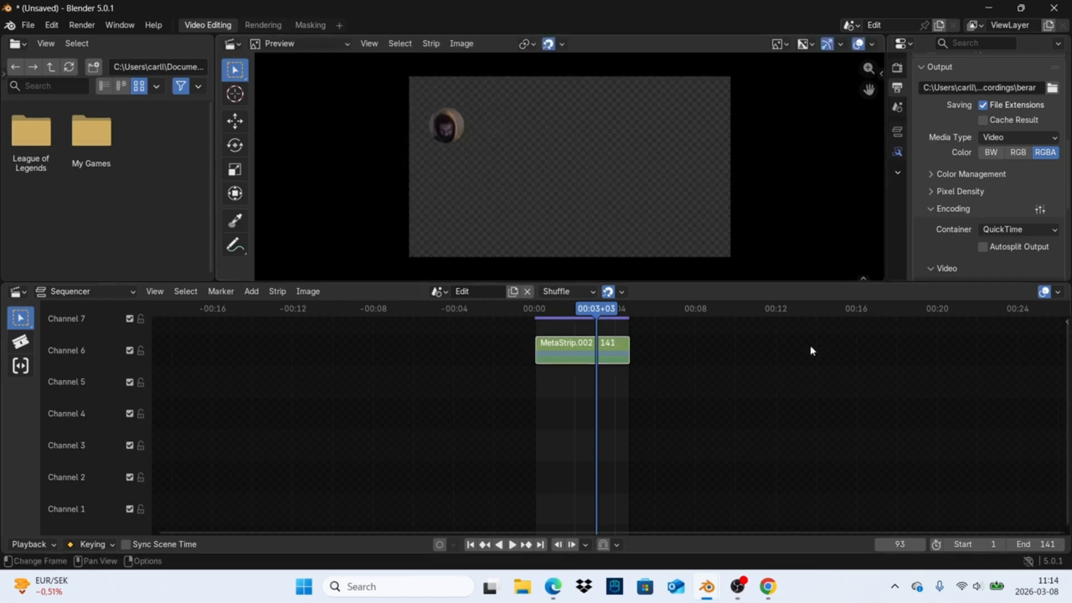